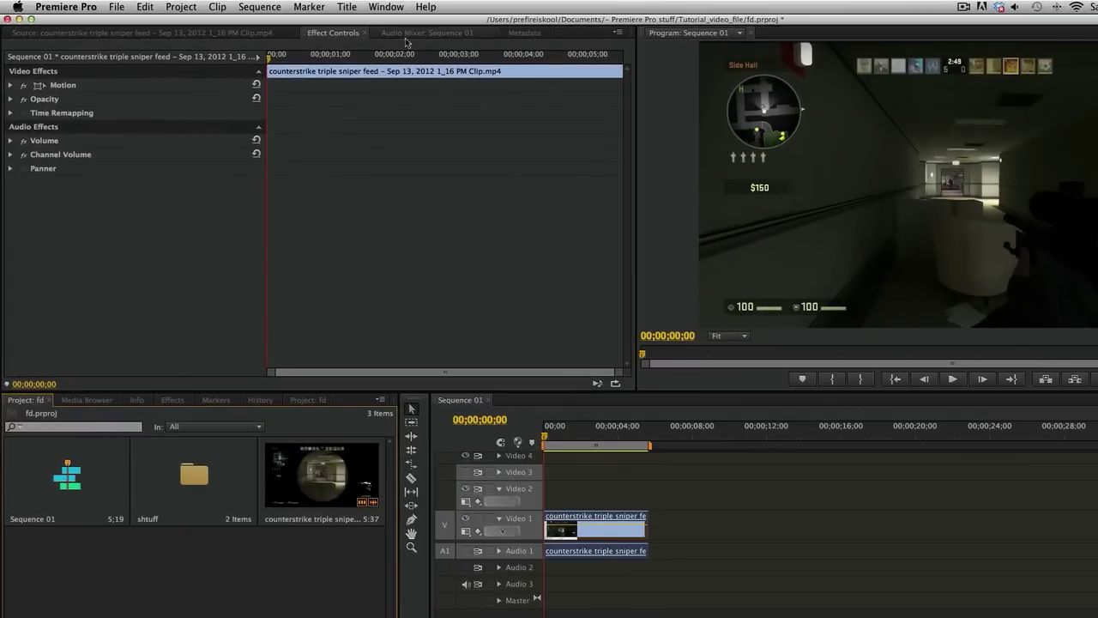
# Create a new default still title at 1280 x 720 with the 29.97fps Drop-Frame timebase and square pixels.
pyautogui.click(347, 8)
pyautogui.moveTo(416, 23)
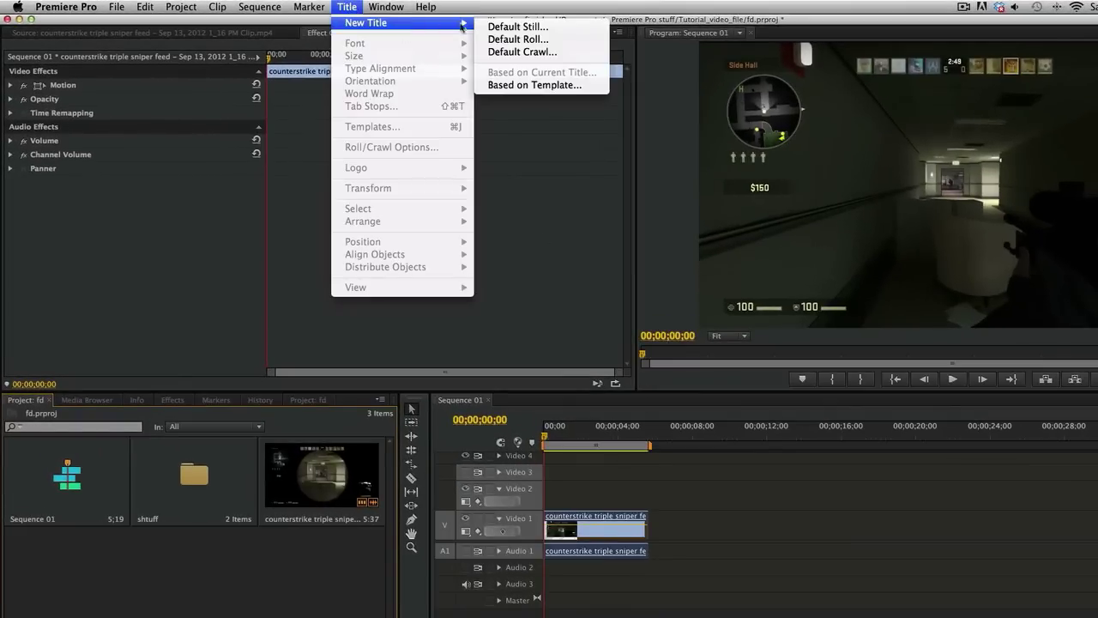
pyautogui.click(517, 31)
pyautogui.click(717, 402)
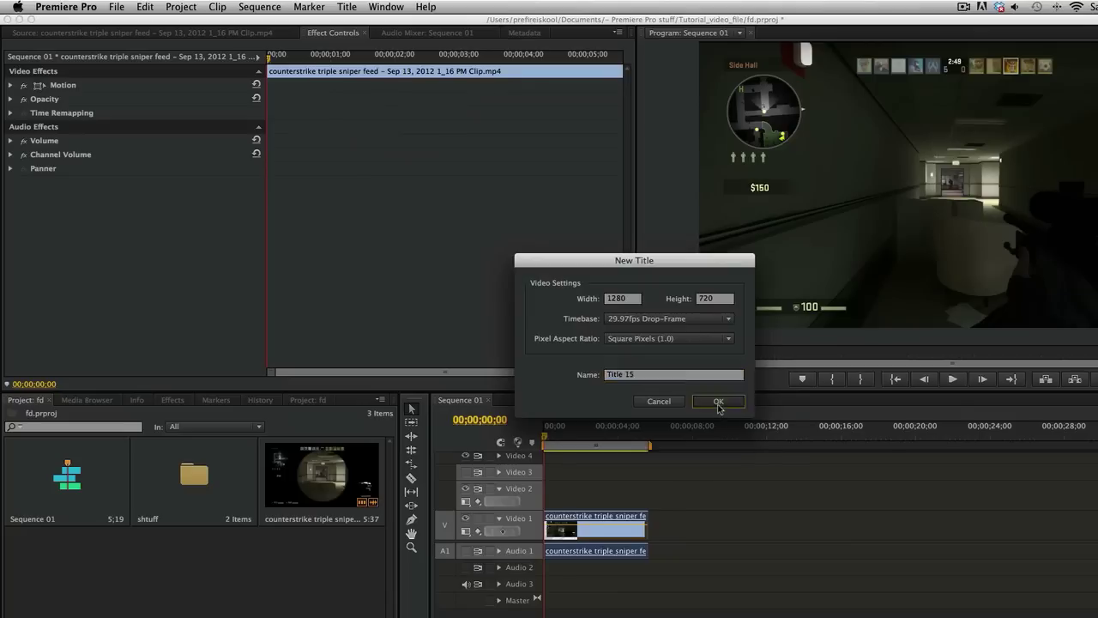
pyautogui.click(215, 251)
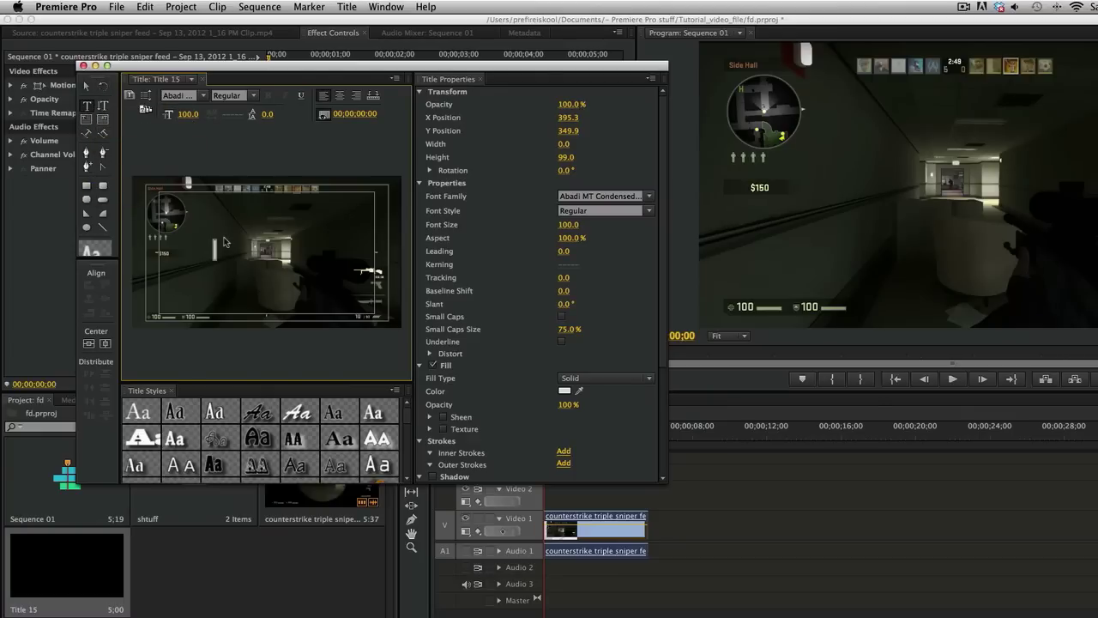
pyautogui.write('doug')
pyautogui.press('BackSpace')
pyautogui.press('BackSpace')
pyautogui.press('BackSpace')
pyautogui.press('BackSpace')
pyautogui.press('Escape')
# Add a first name in capital letters as the title text in the upper-left part of the frame and select it as an object.
pyautogui.click(200, 250)
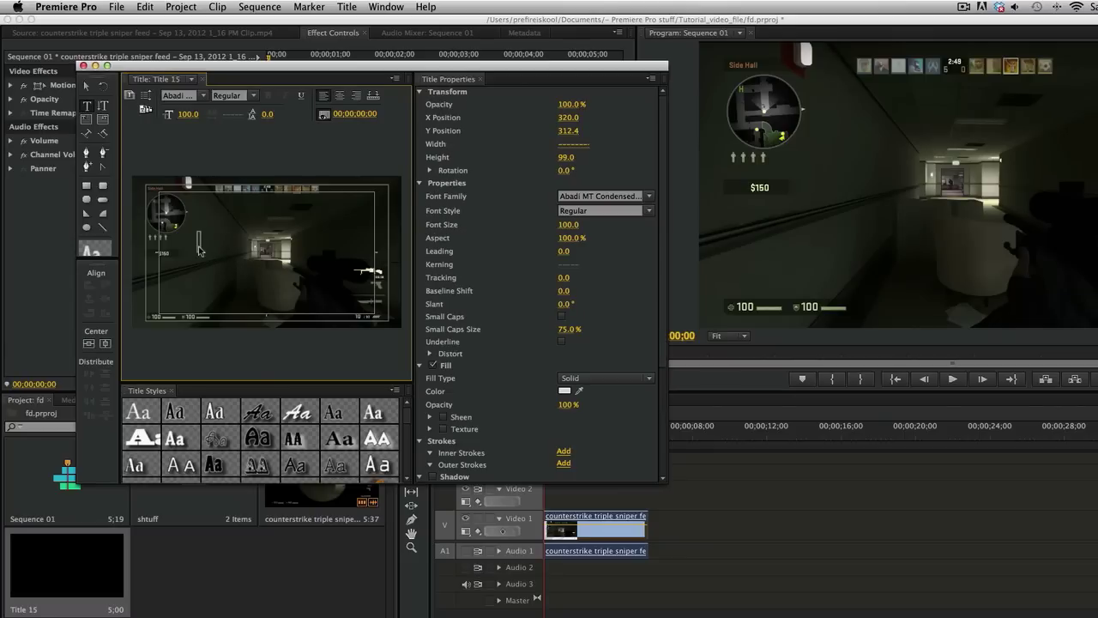
pyautogui.write('DOUG')
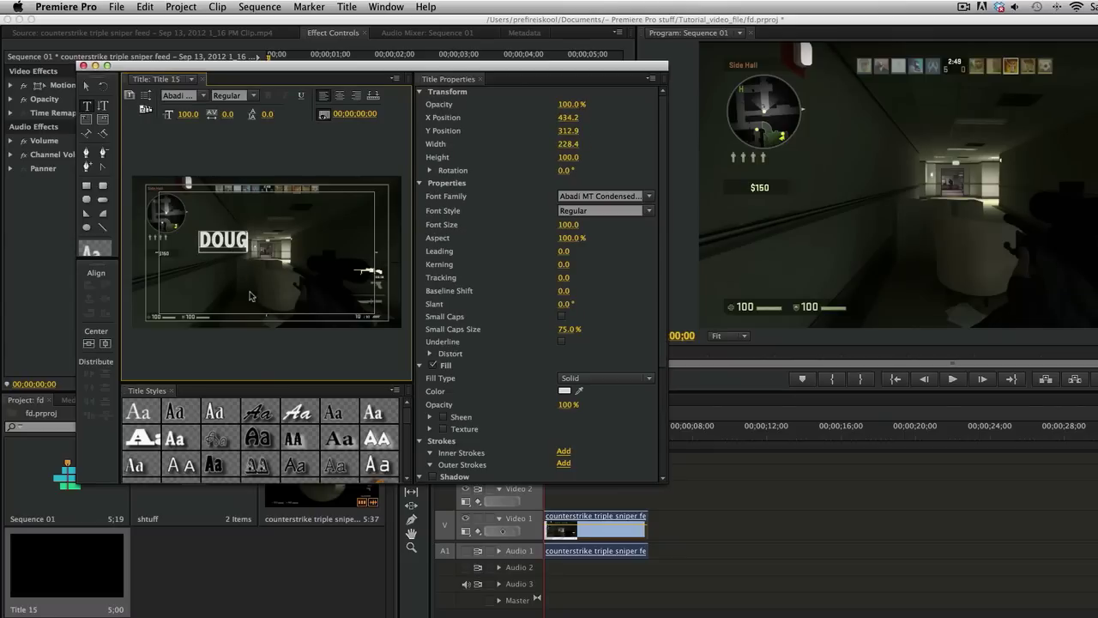
pyautogui.click(87, 87)
pyautogui.click(243, 241)
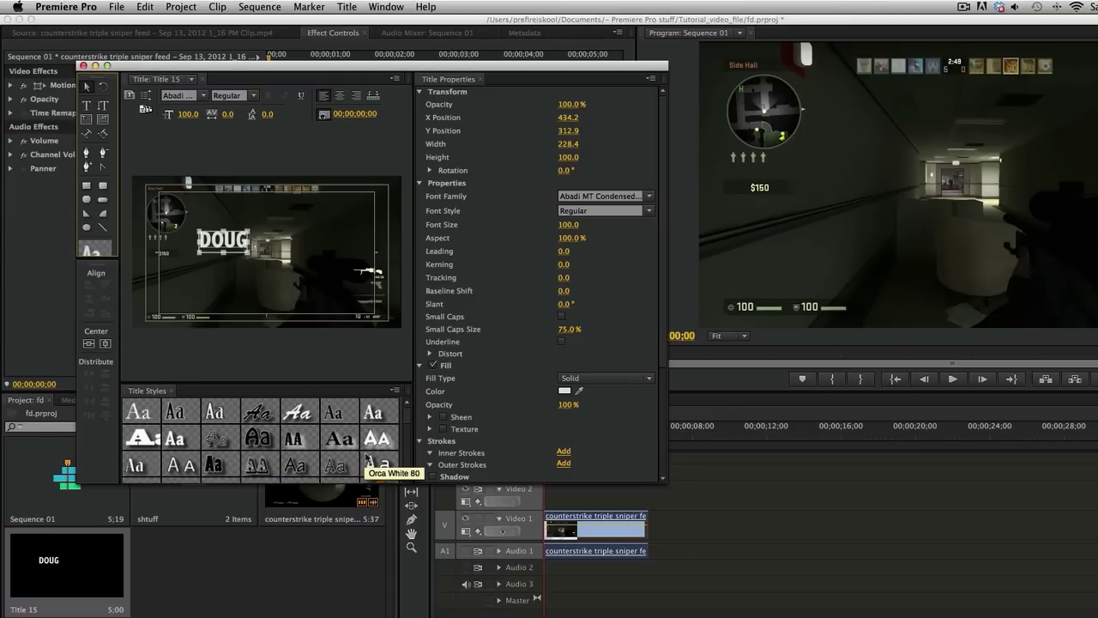
# Try the green four-colour gradient title style with Charlemagne Std Bold on the title text, and undo it.
pyautogui.scroll(-5, 391, 441)
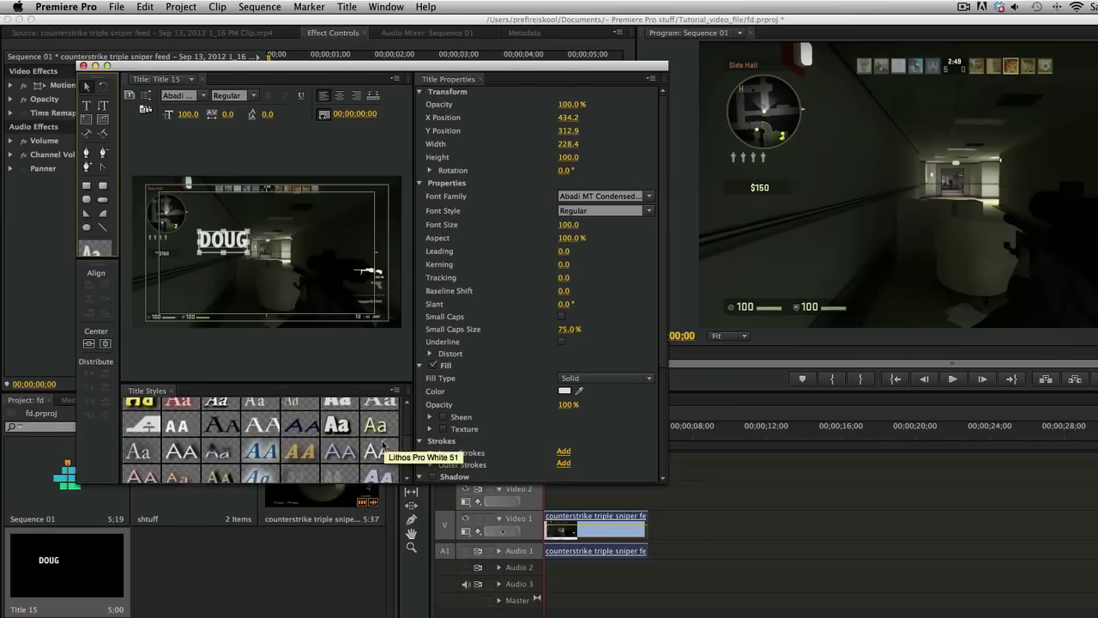
pyautogui.scroll(-2, 150, 436)
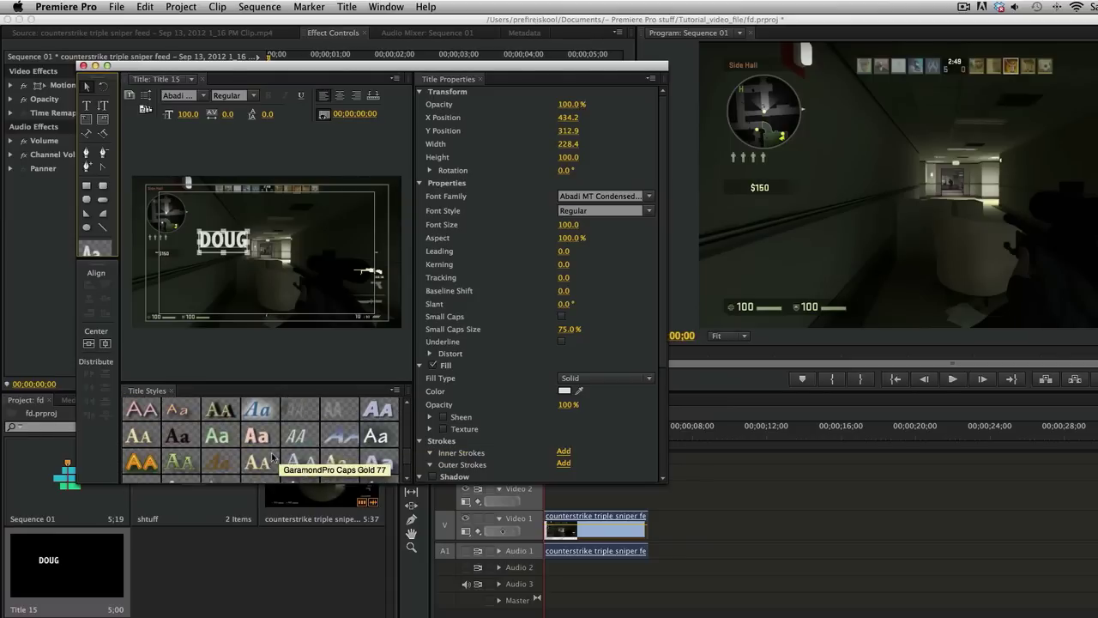
pyautogui.scroll(-1, 258, 442)
pyautogui.click(179, 461)
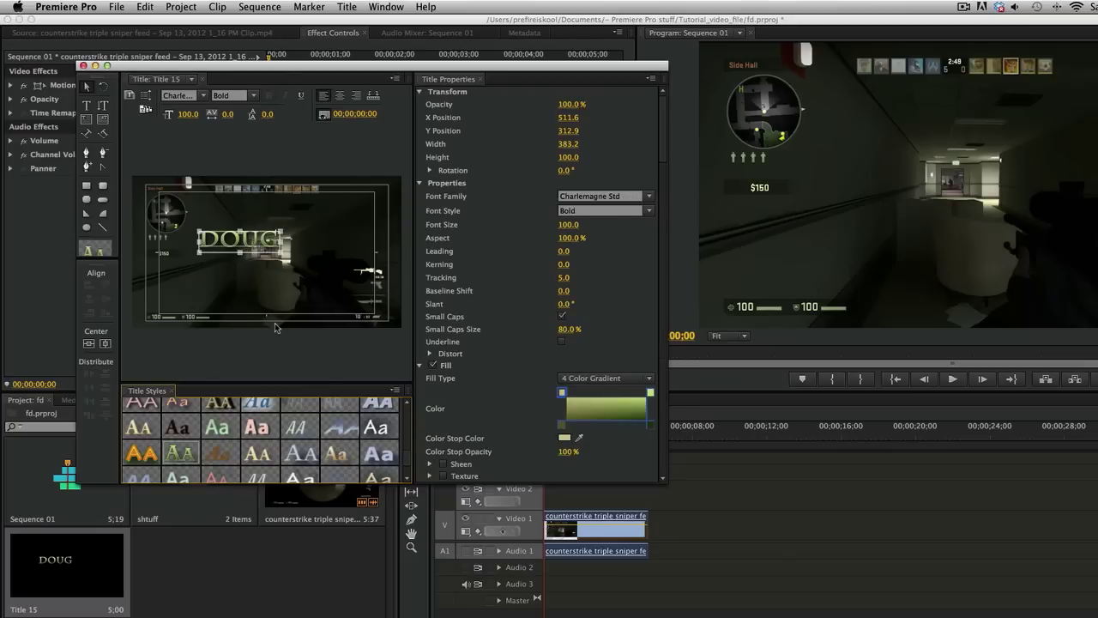
pyautogui.press('super+z')
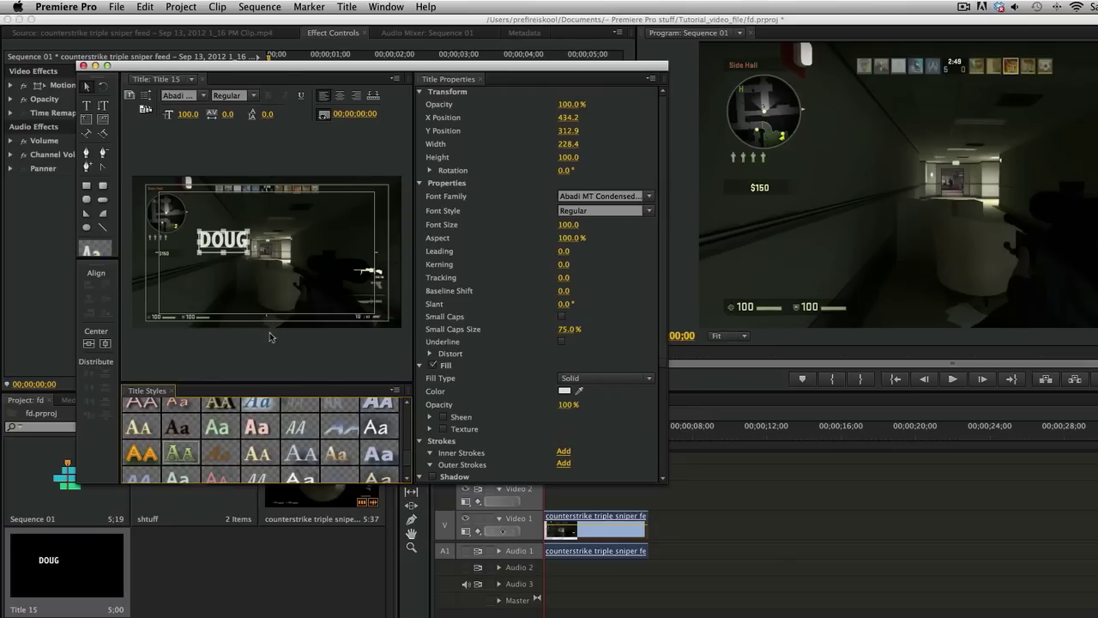
# Reapply the green Charlemagne Std style, review its fill and outer stroke properties, and undo the style.
pyautogui.click(176, 453)
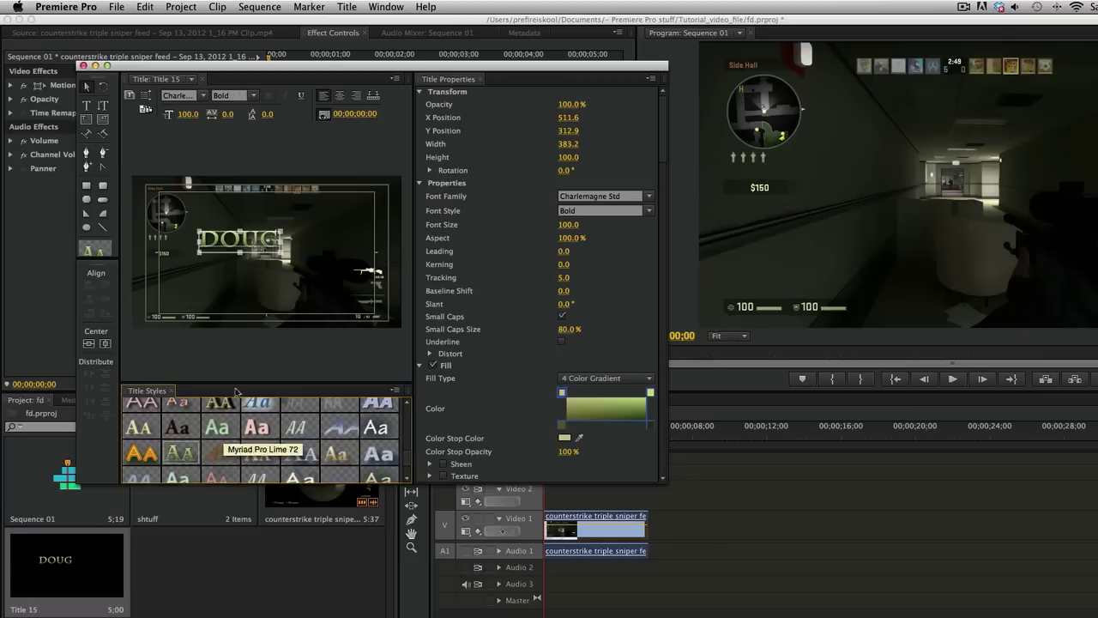
pyautogui.scroll(-3, 612, 318)
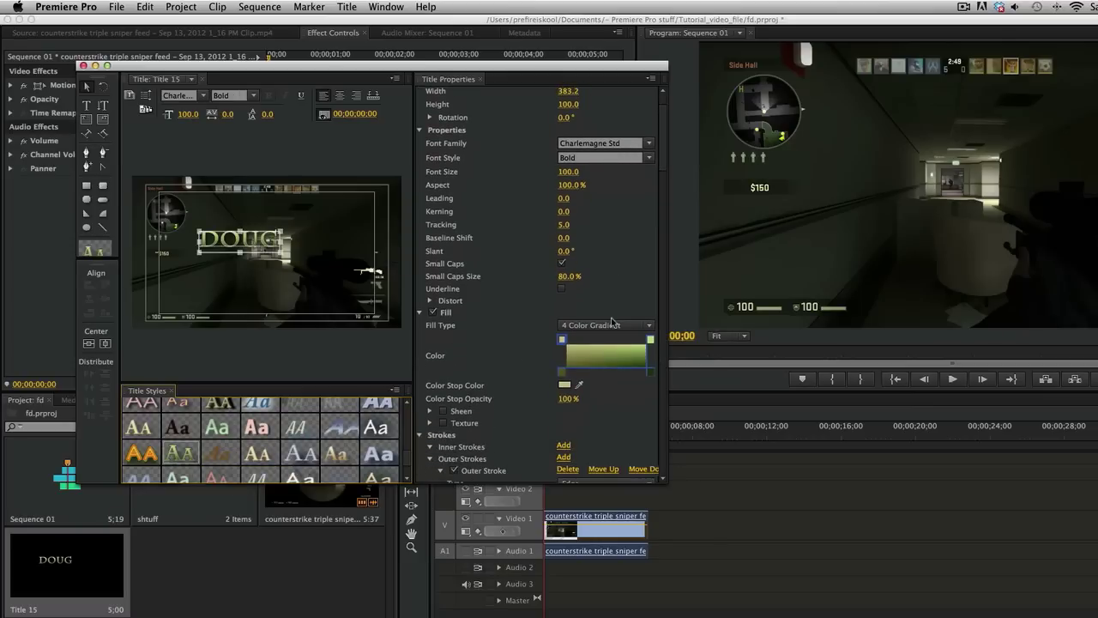
pyautogui.scroll(-7, 548, 382)
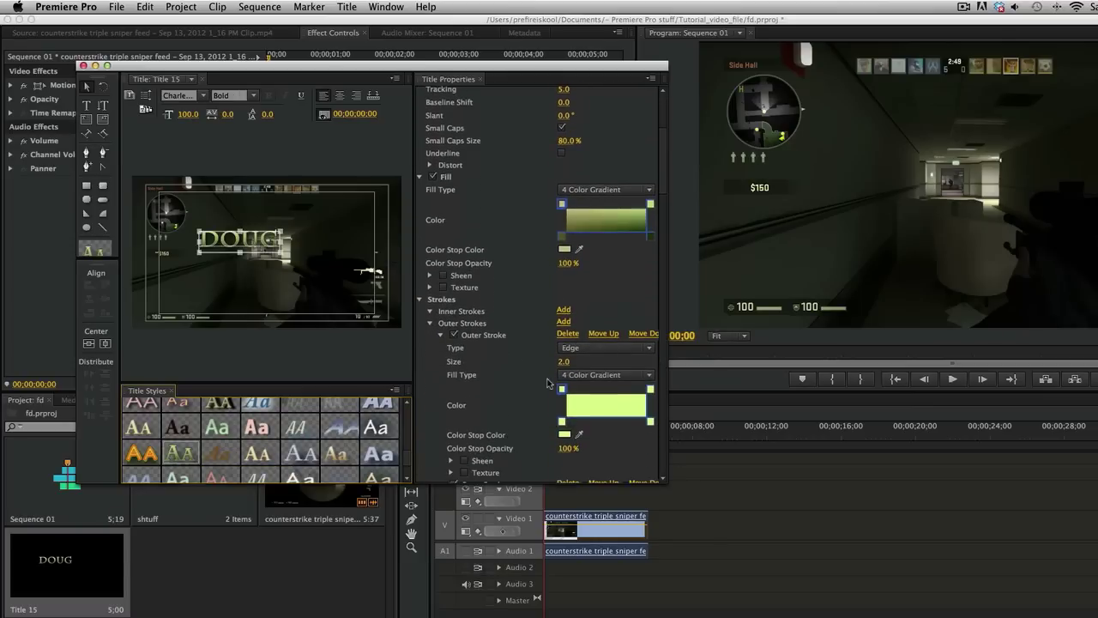
pyautogui.scroll(10, 548, 382)
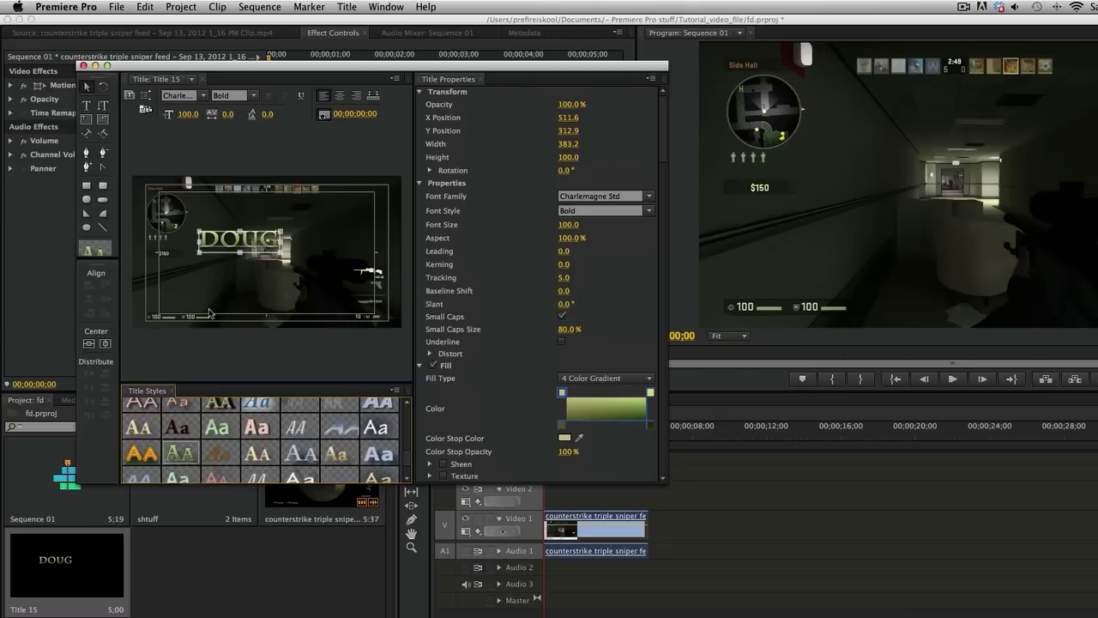
pyautogui.press('super+z')
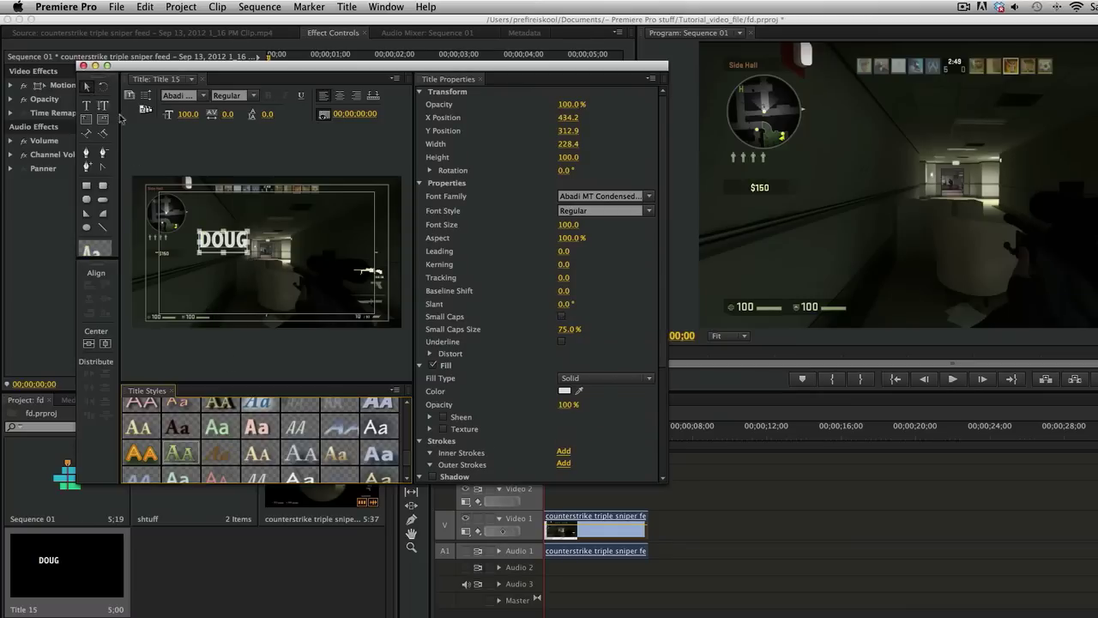
# Try enlarging the title text to a font size of about 328, undo the enlargement, and reposition the text to about X 634.8, Y 290.8.
pyautogui.moveTo(225, 245); pyautogui.dragTo(351, 297)
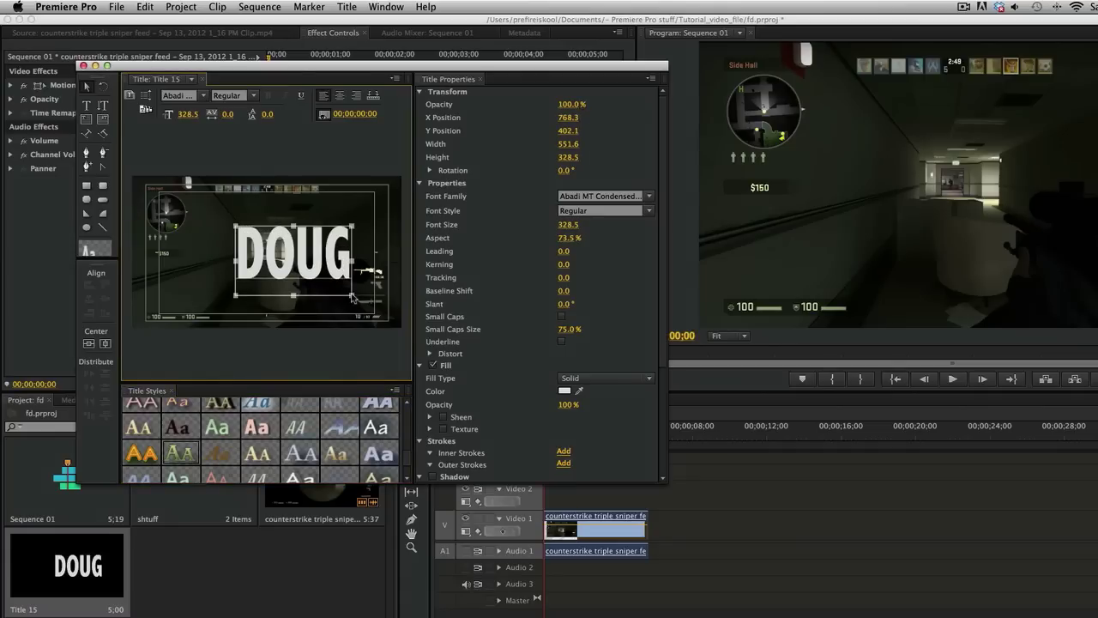
pyautogui.press('super+z')
pyautogui.press('super+z')
pyautogui.press('super+z')
pyautogui.press('super+z')
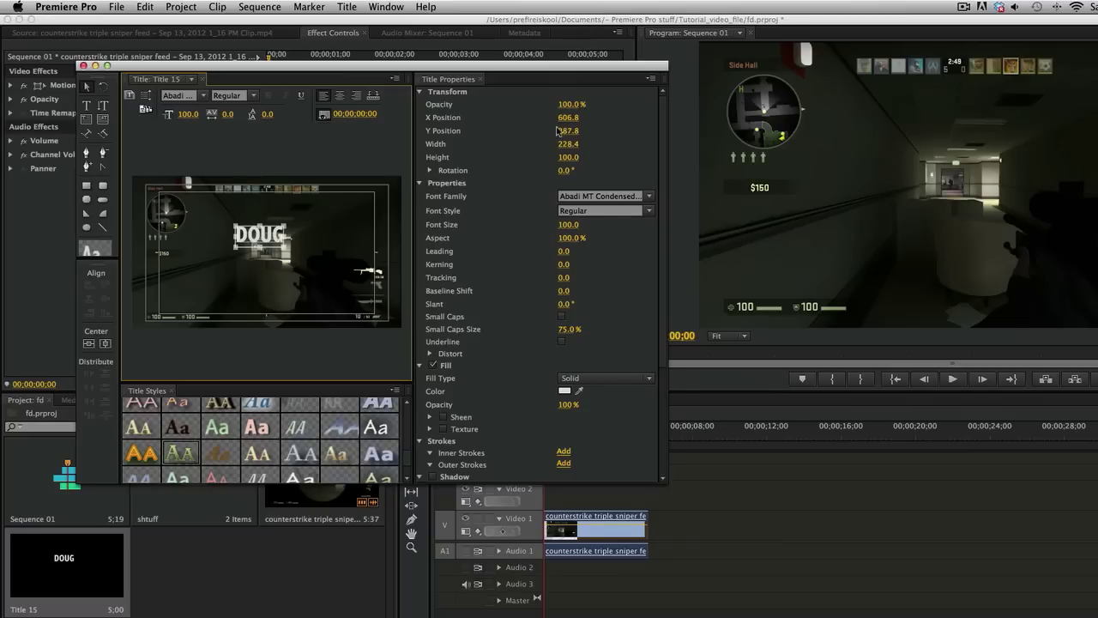
pyautogui.moveTo(570, 117); pyautogui.dragTo(563, 144)
# Look through the font families and font styles available for the title text.
pyautogui.click(650, 197)
pyautogui.scroll(-3, 688, 323)
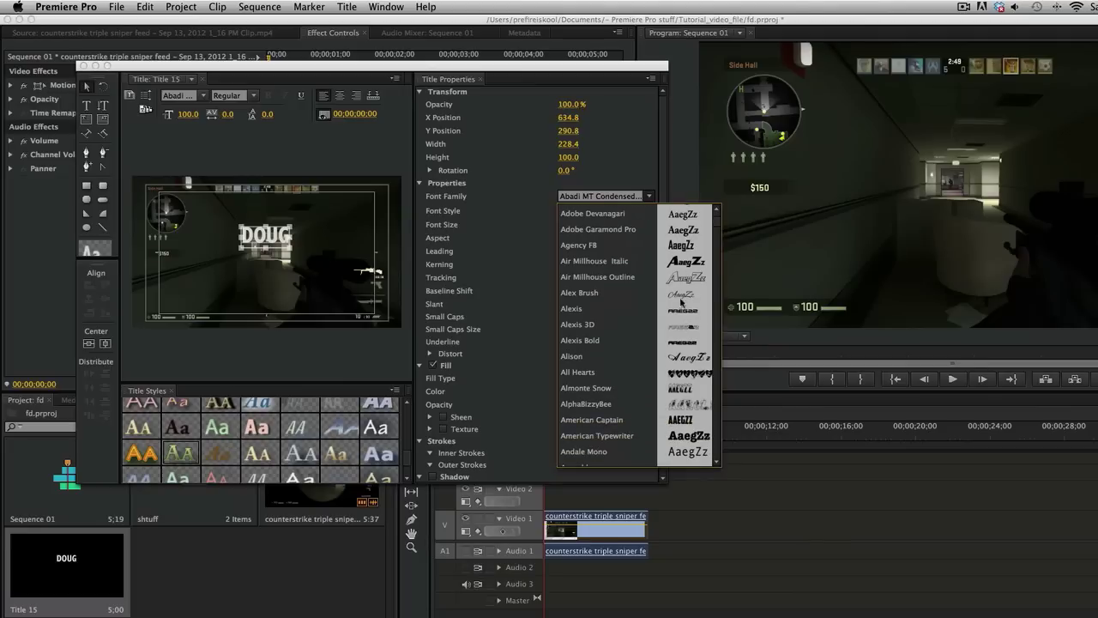
pyautogui.click(205, 98)
pyautogui.click(256, 109)
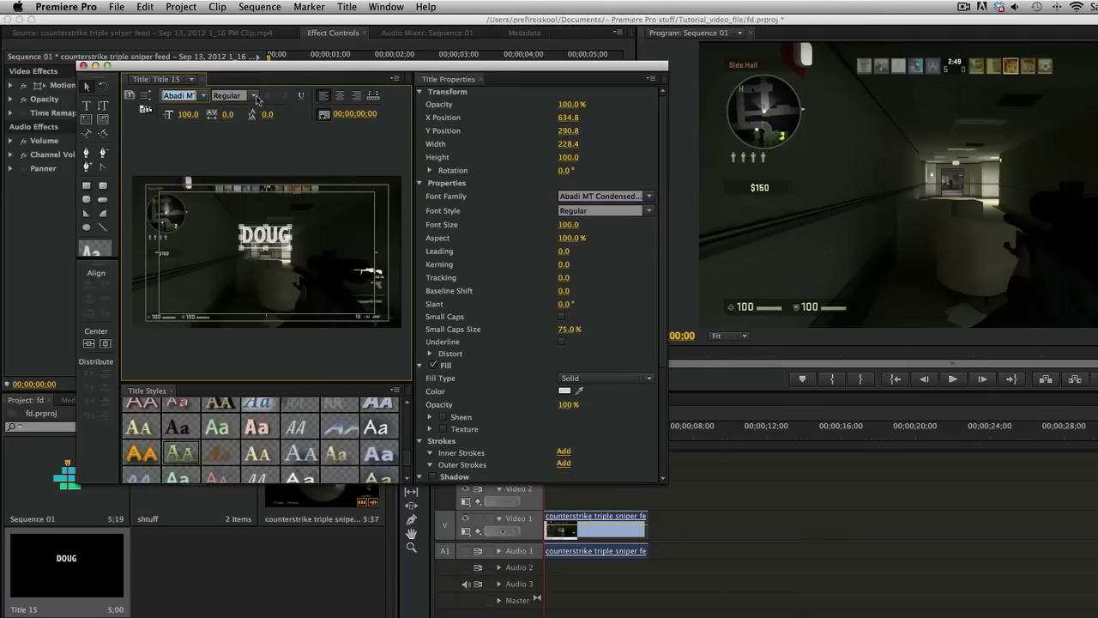
pyautogui.click(254, 95)
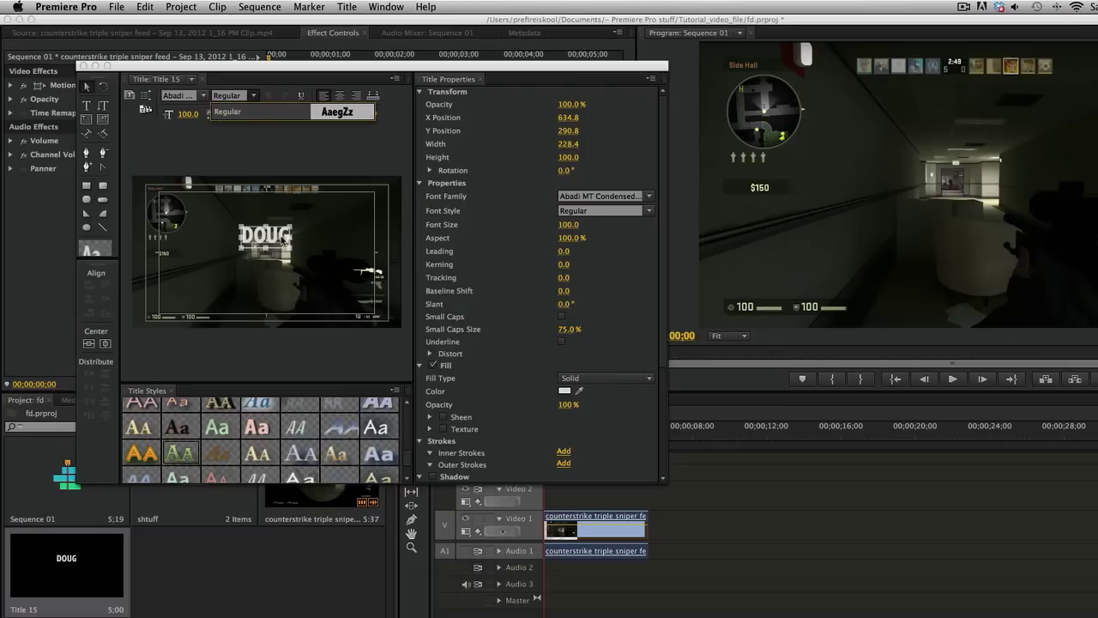
pyautogui.click(256, 143)
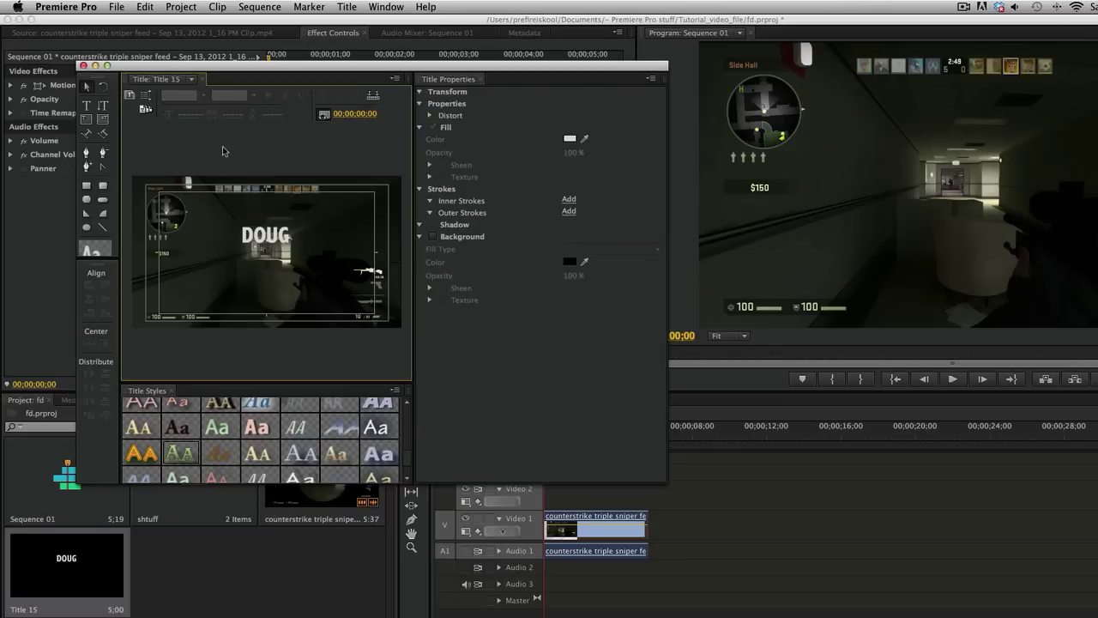
# Select the title text and center it vertically and horizontally in the frame.
pyautogui.click(281, 243)
pyautogui.click(273, 236)
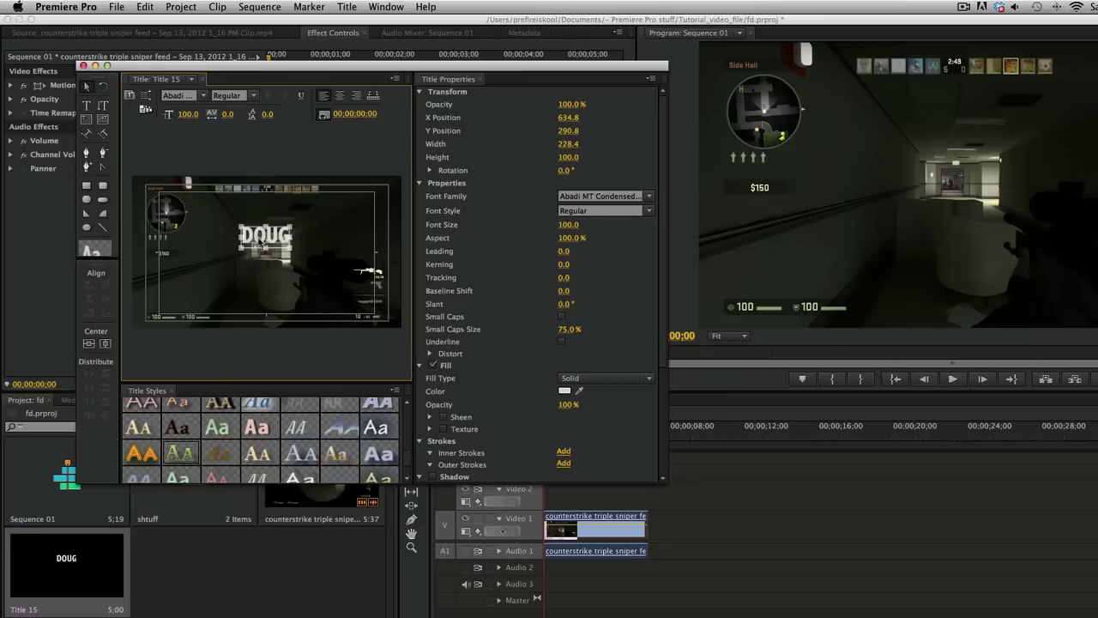
pyautogui.click(88, 345)
pyautogui.click(88, 345)
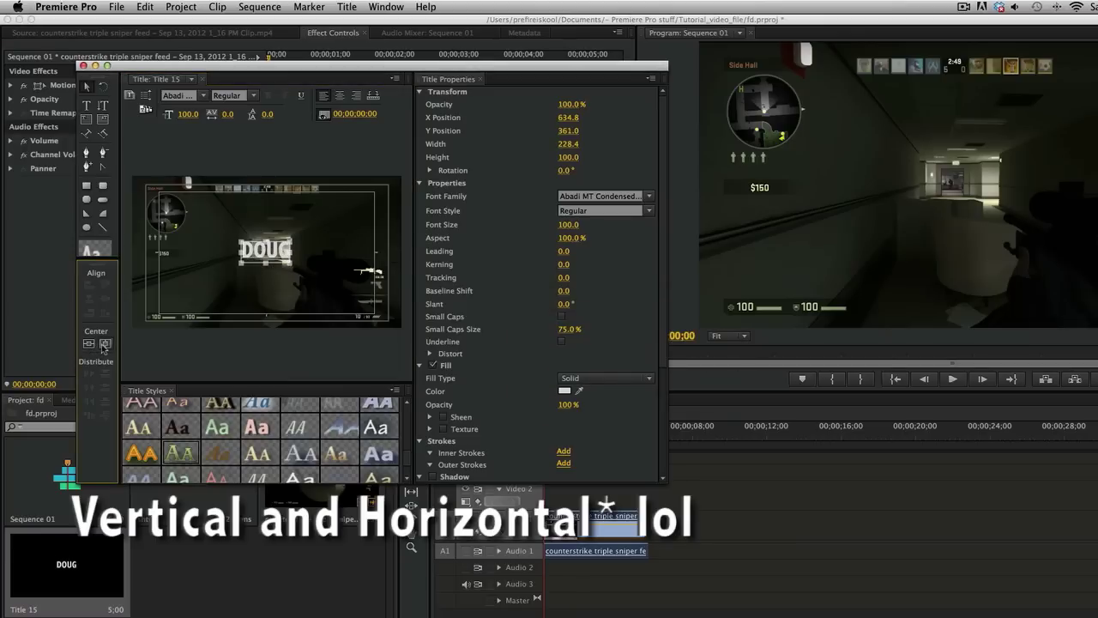
pyautogui.click(105, 344)
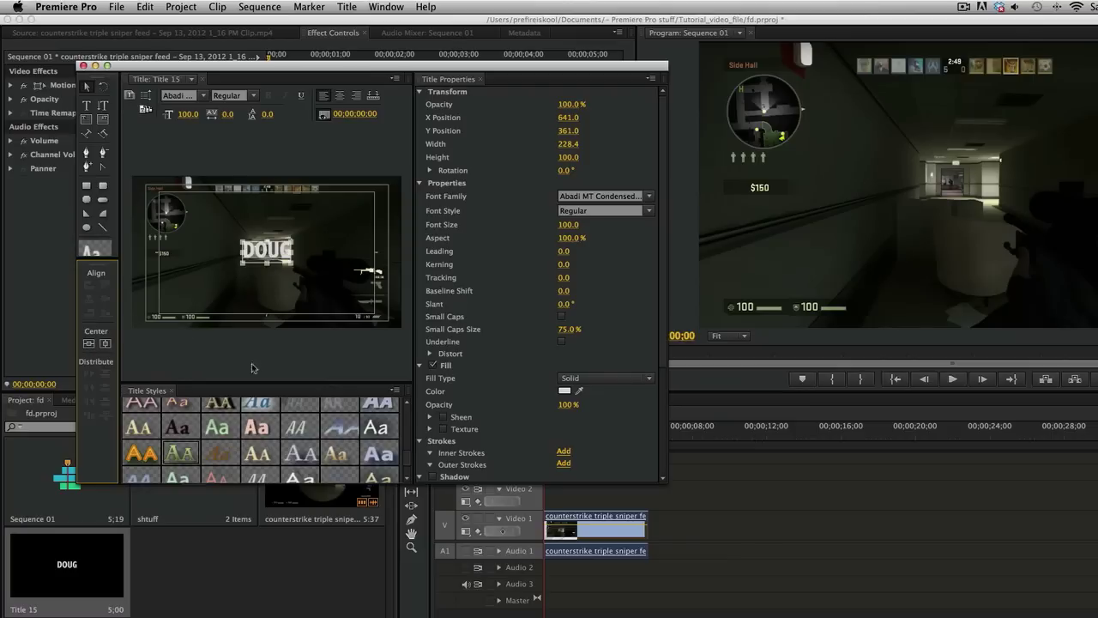
# Try moving the title text to the lower-left corner of the frame, and return it to the center.
pyautogui.moveTo(269, 258); pyautogui.dragTo(187, 310)
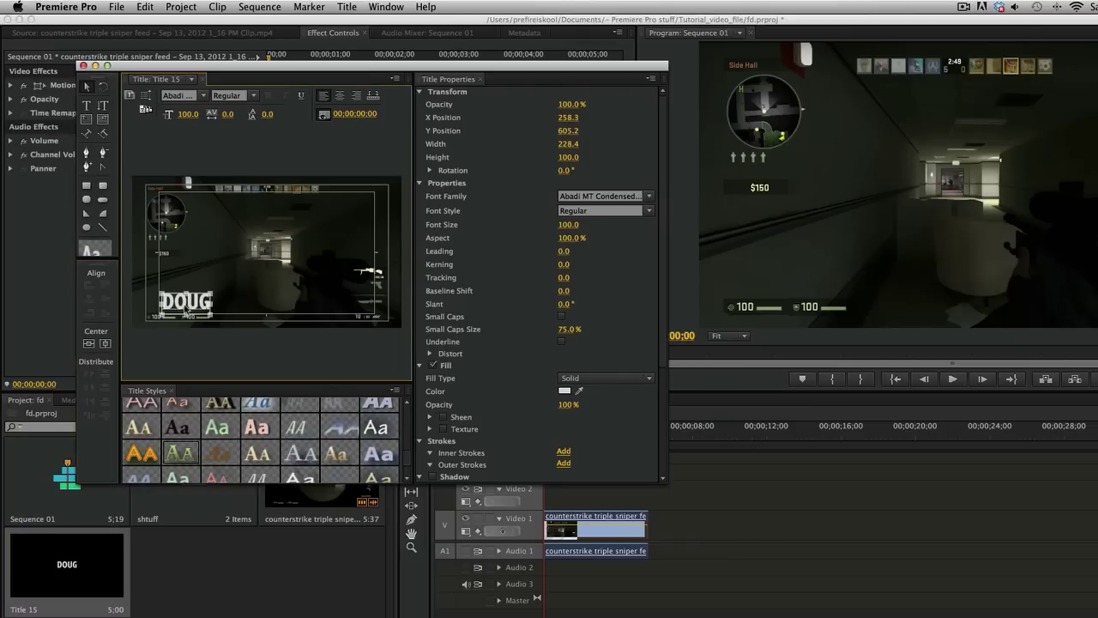
pyautogui.press('super+z')
pyautogui.click(104, 343)
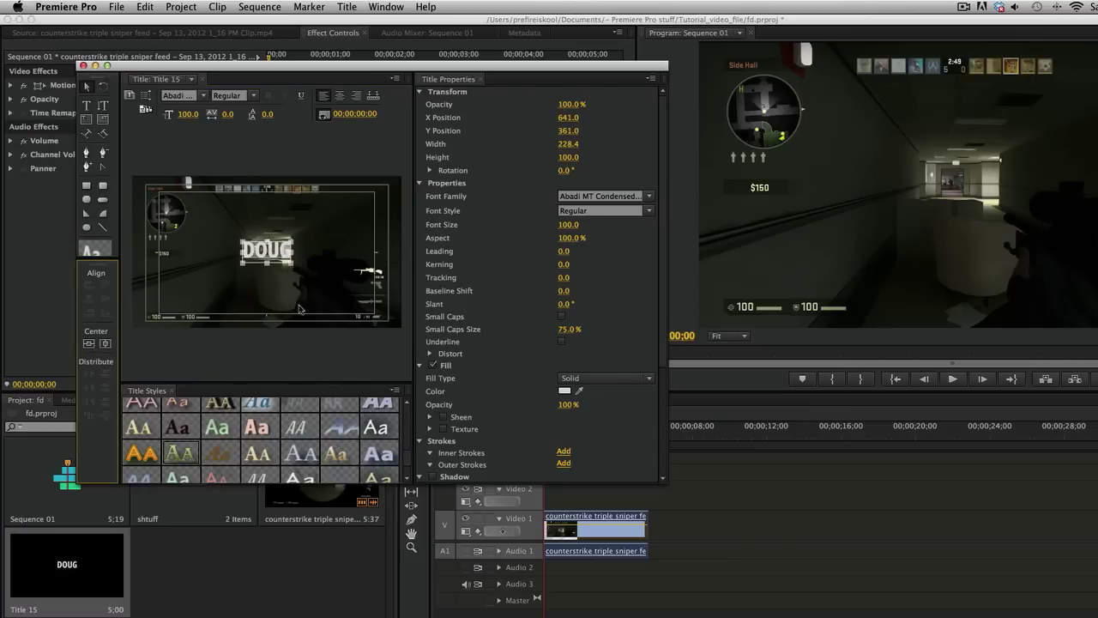
# Enable the title text's shadow at 100% opacity and lower the text's overall opacity to 61%.
pyautogui.scroll(-3, 480, 403)
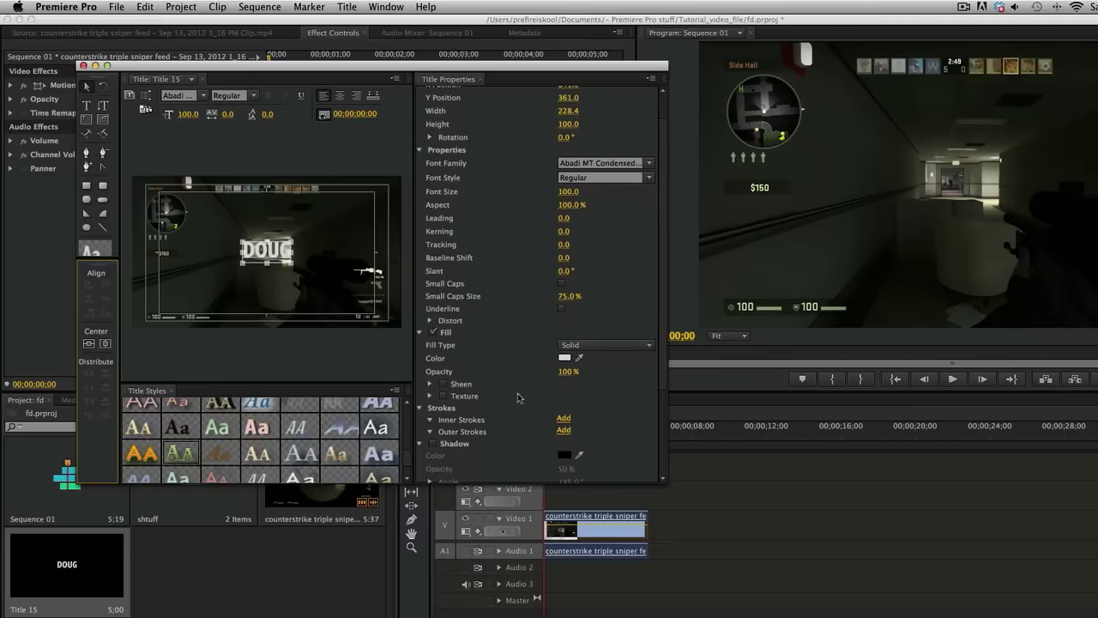
pyautogui.click(434, 424)
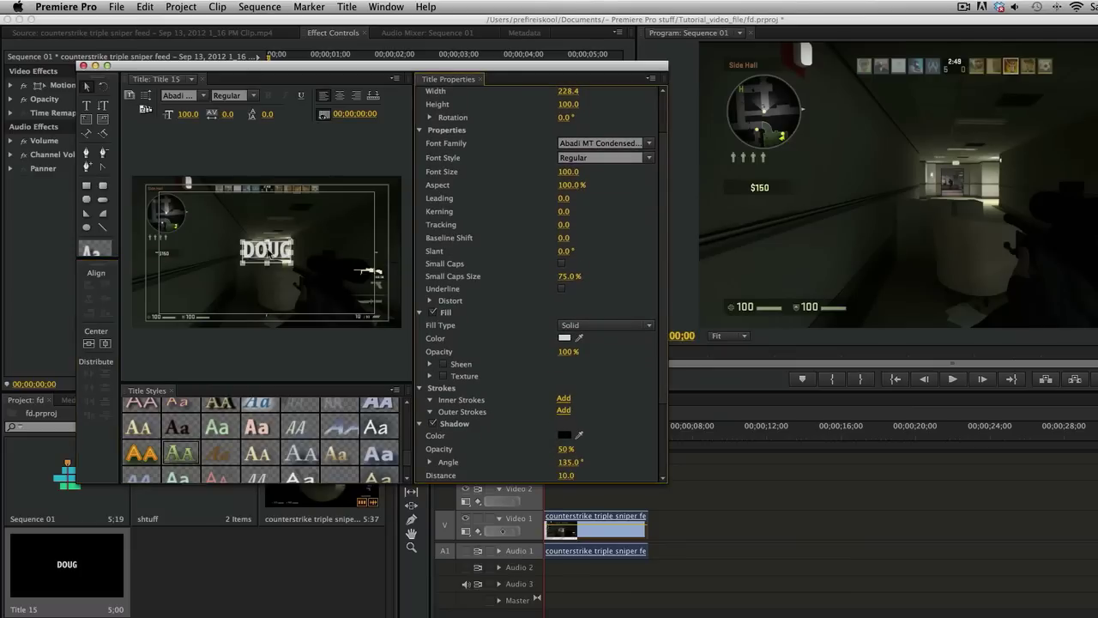
pyautogui.moveTo(565, 452); pyautogui.dragTo(609, 452)
pyautogui.scroll(2, 515, 226)
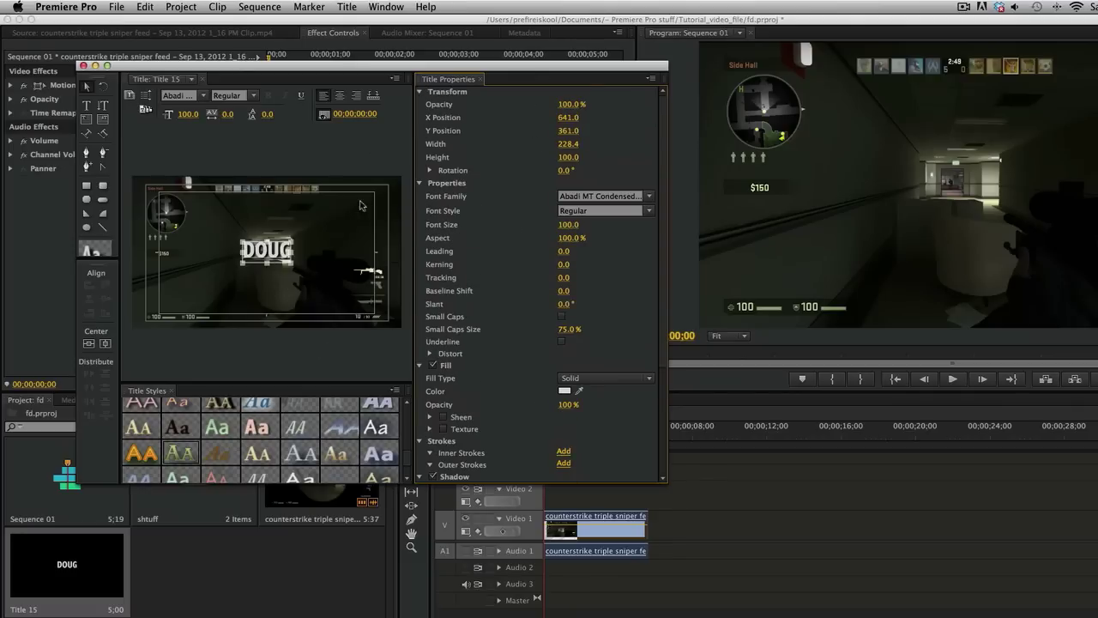
pyautogui.moveTo(571, 103); pyautogui.dragTo(533, 103)
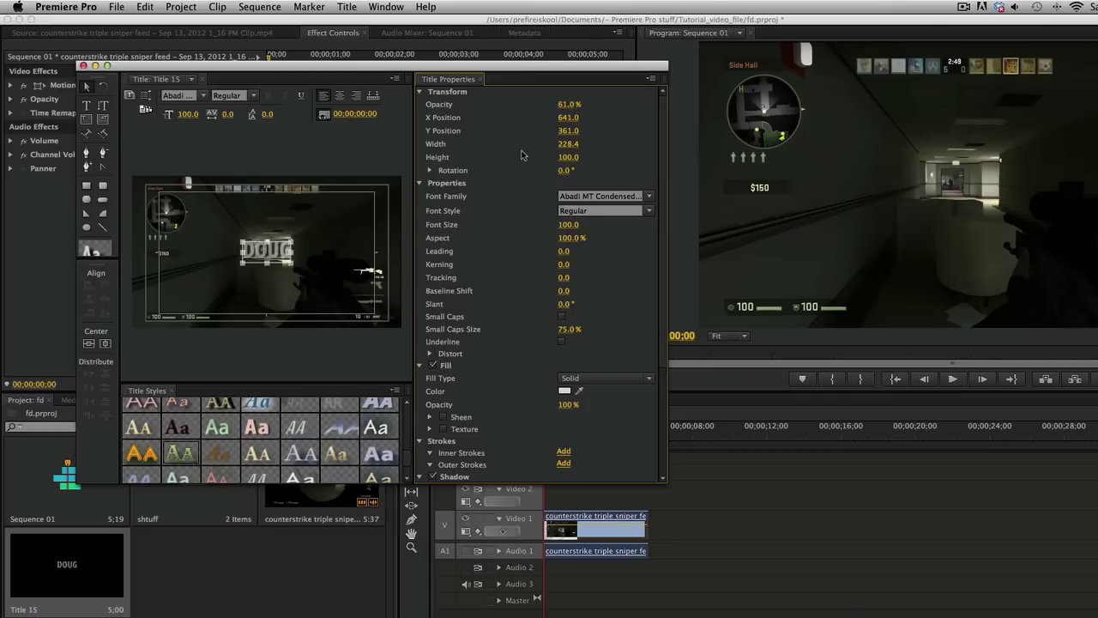
# Set the title text's solid fill color to red D51E1E.
pyautogui.scroll(-6, 532, 313)
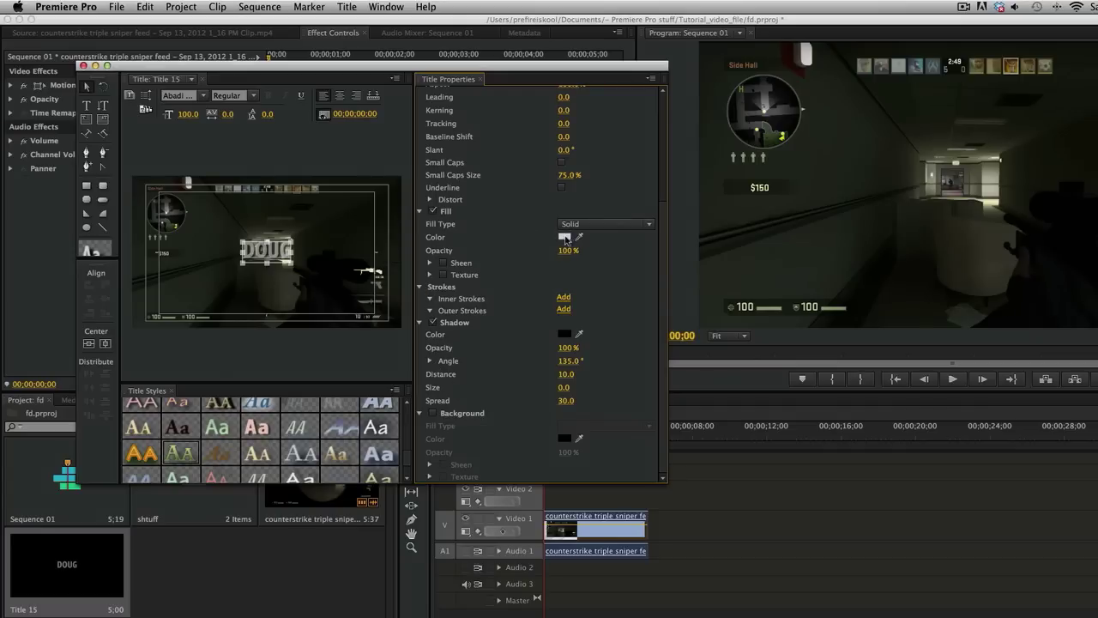
pyautogui.click(566, 237)
pyautogui.click(626, 301)
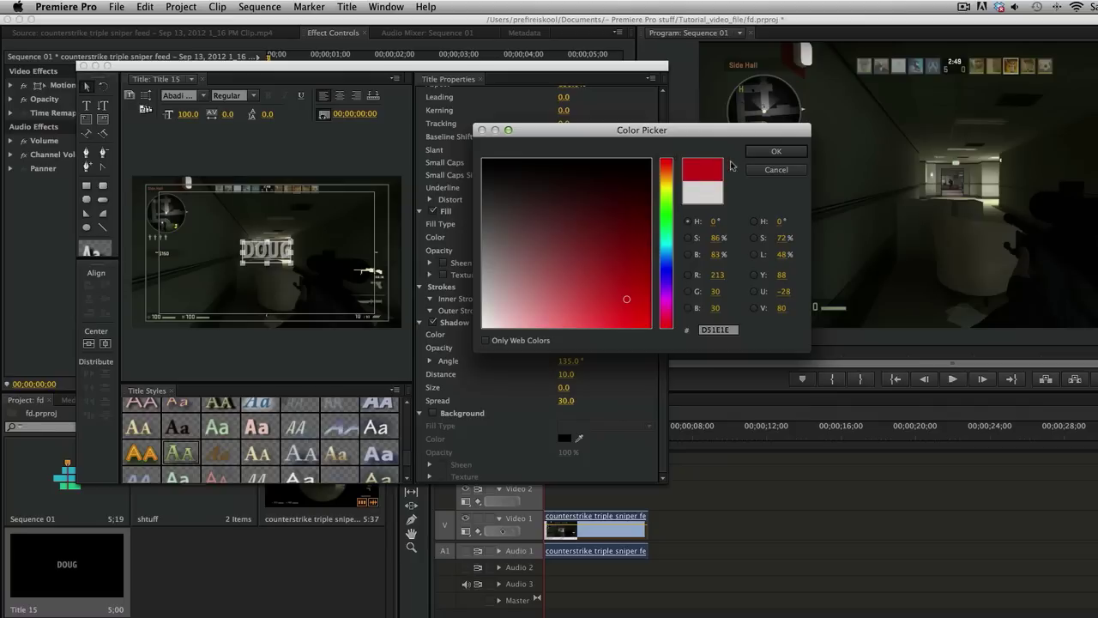
pyautogui.click(757, 153)
# Review the available fill types, keep the fill as Solid, and close the title editor.
pyautogui.click(604, 224)
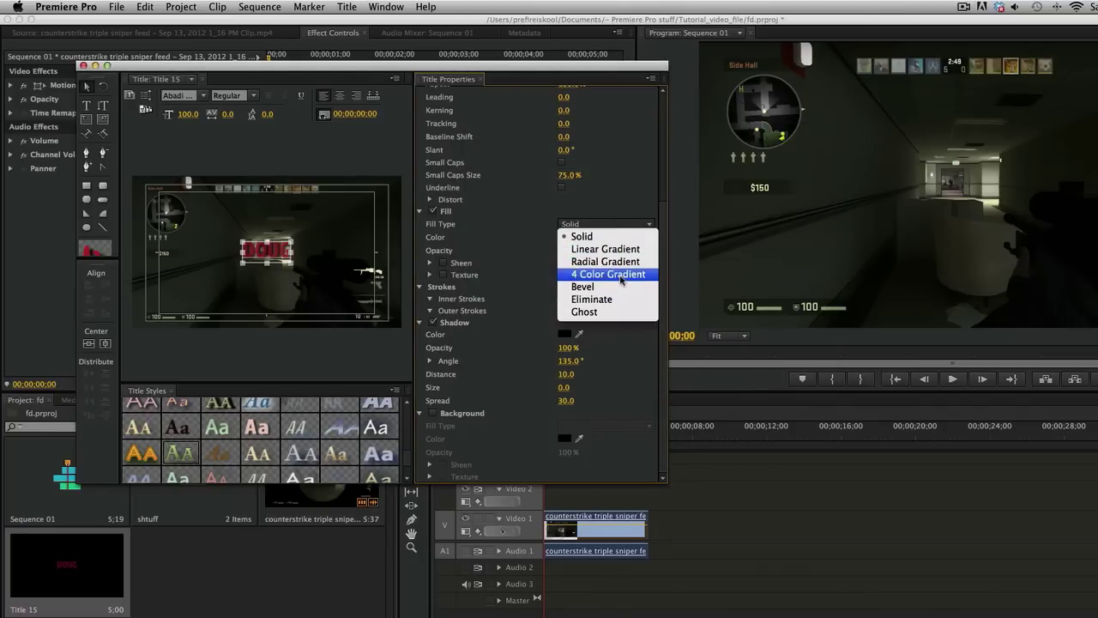
pyautogui.click(535, 267)
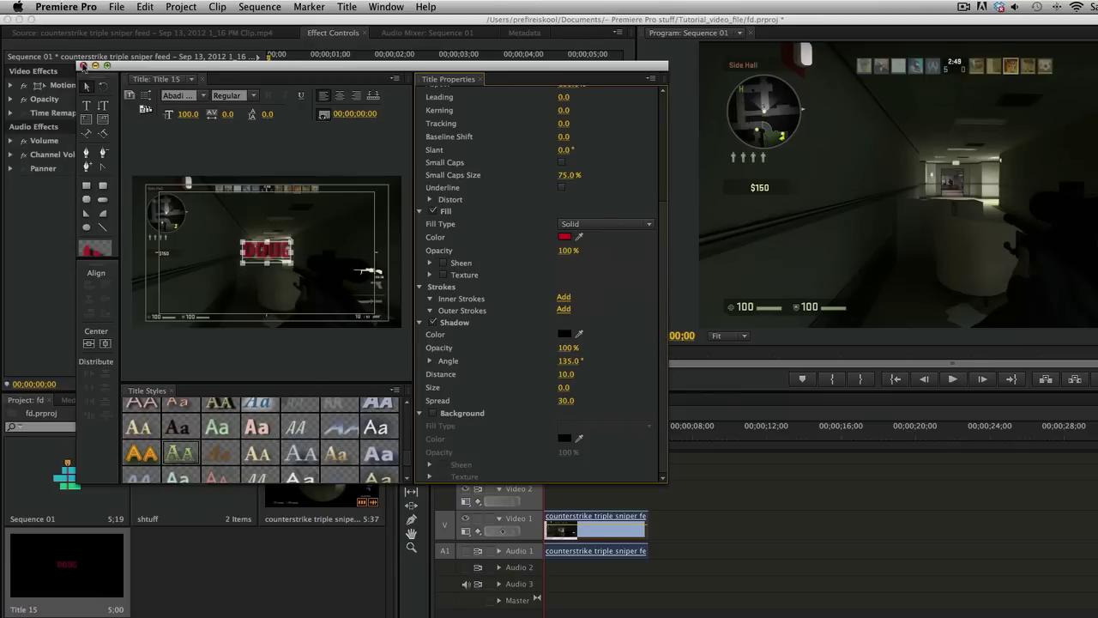
pyautogui.click(83, 66)
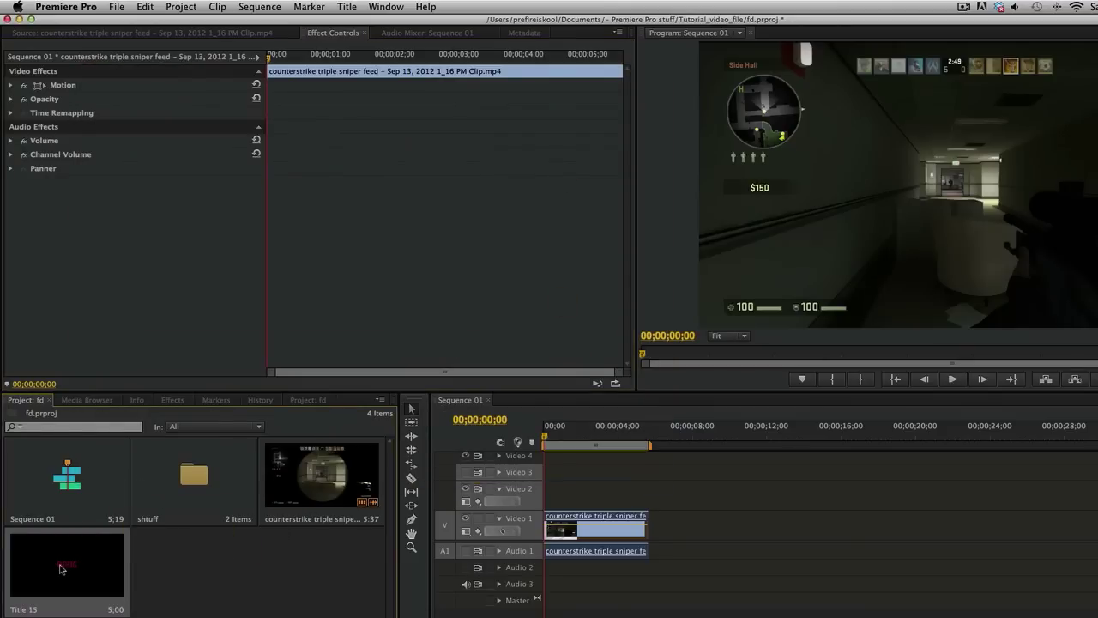
# Place Title 15 at the start of Video 2 and extend it to the end of the gameplay clip.
pyautogui.moveTo(70, 573); pyautogui.dragTo(546, 500)
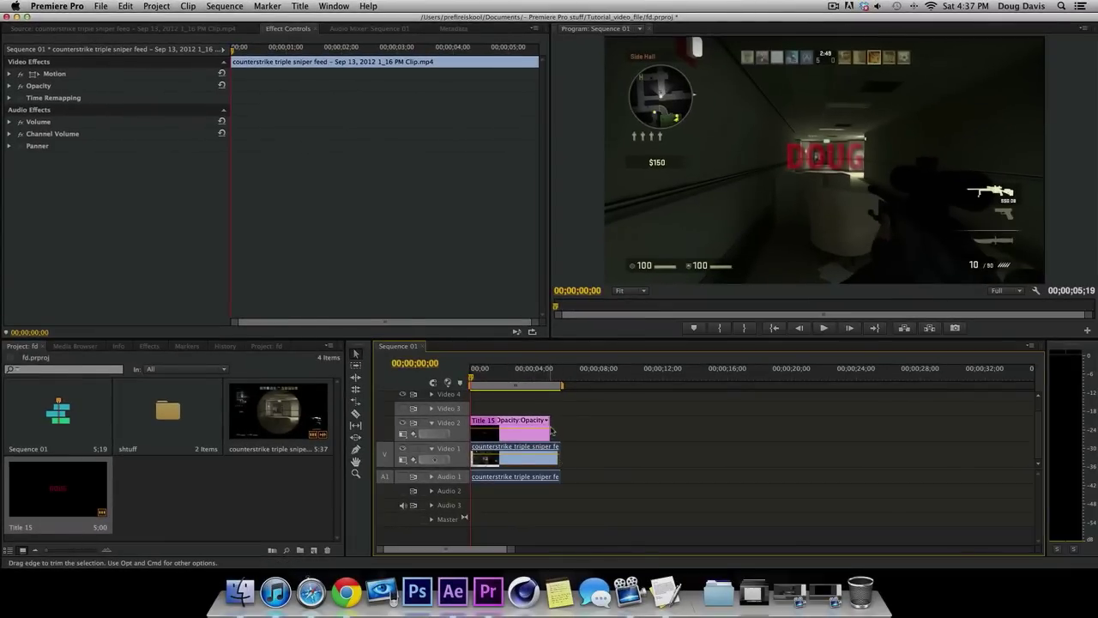
pyautogui.click(552, 431)
pyautogui.moveTo(552, 431)
pyautogui.mouseDown()
pyautogui.moveTo(615, 429)
pyautogui.moveTo(560, 429)
pyautogui.mouseUp()
pyautogui.click(502, 417)
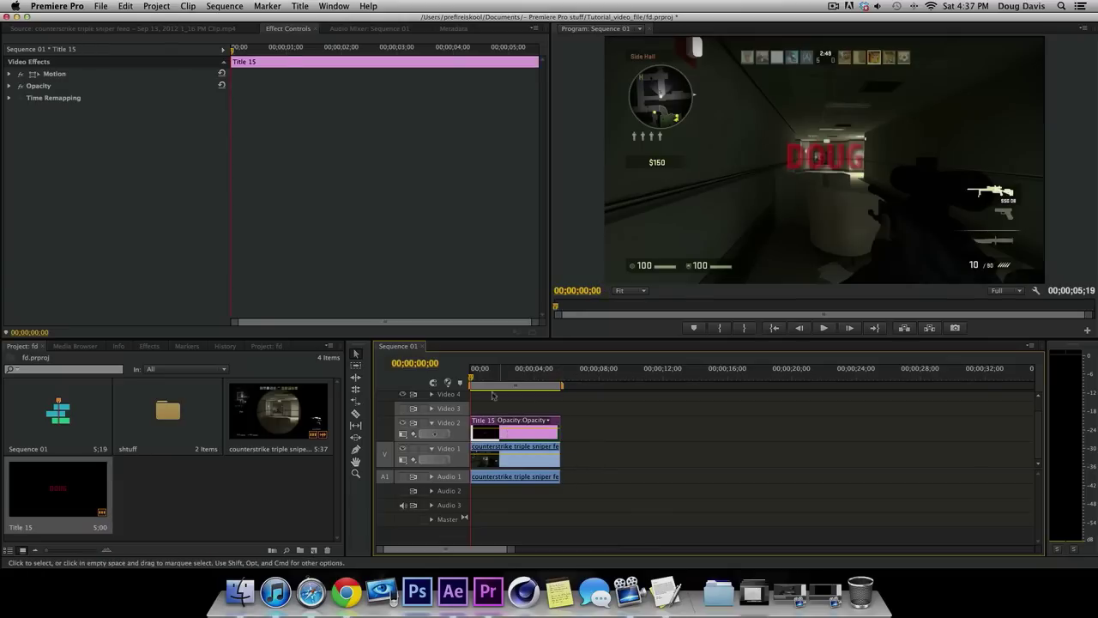
pyautogui.moveTo(471, 379)
pyautogui.mouseDown()
pyautogui.moveTo(575, 380)
pyautogui.moveTo(471, 379)
pyautogui.mouseUp()
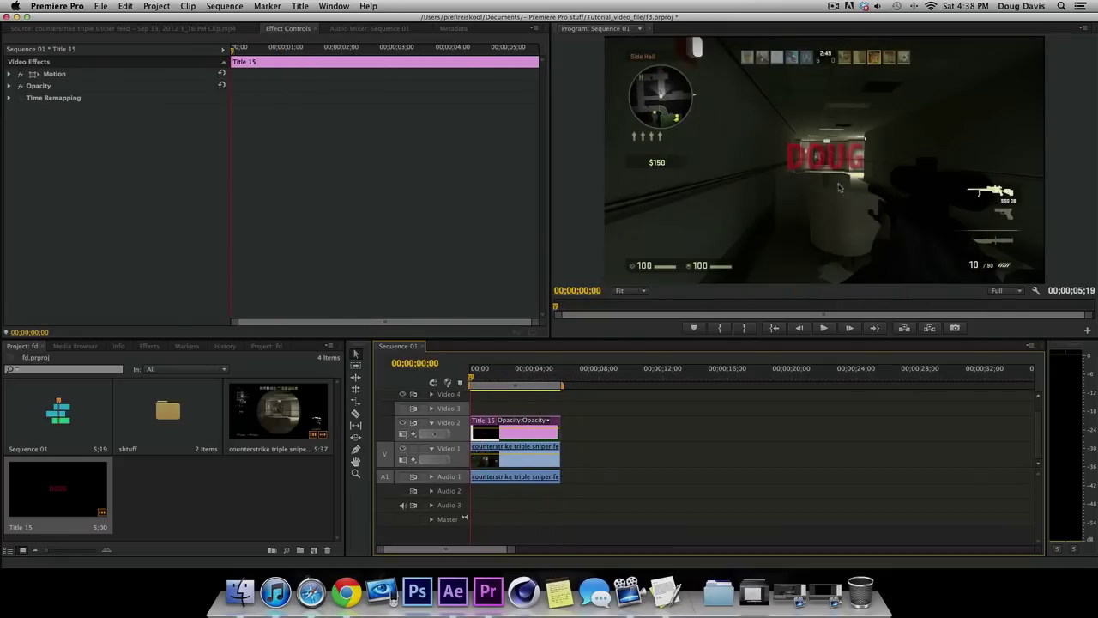
# Fade Title 15 in by keyframing its opacity from 0% at the start to 100% at 00;00;01;01.
pyautogui.press('\\')
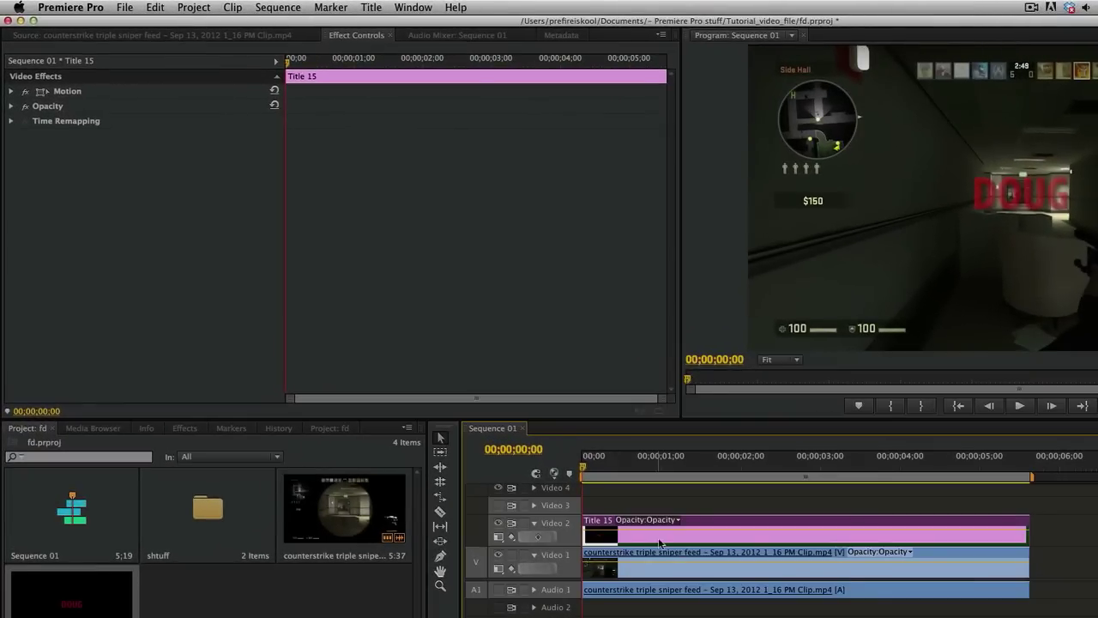
pyautogui.click(645, 541)
pyautogui.click(631, 535)
pyautogui.click(11, 106)
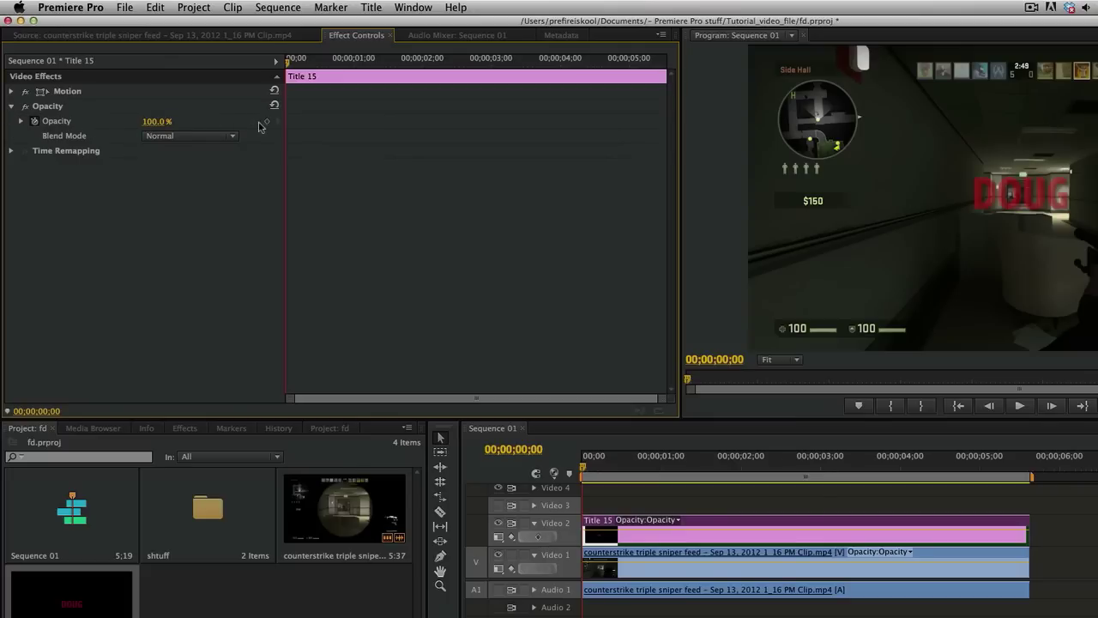
pyautogui.moveTo(322, 67); pyautogui.dragTo(356, 65)
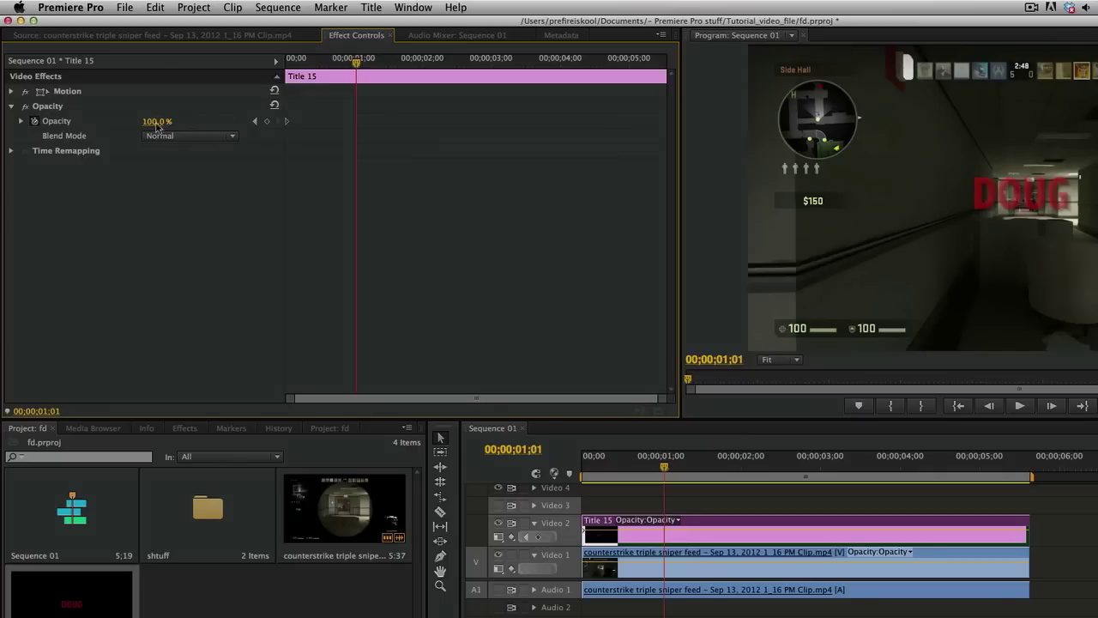
pyautogui.click(267, 121)
pyautogui.moveTo(383, 58); pyautogui.dragTo(274, 62)
pyautogui.moveTo(154, 128); pyautogui.dragTo(160, 123)
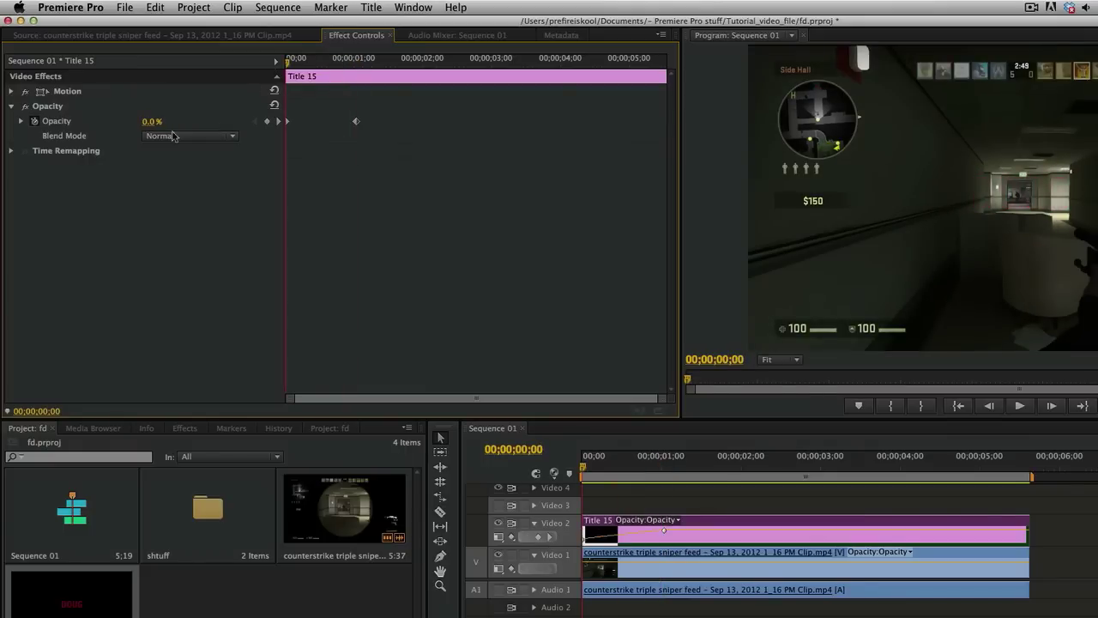
pyautogui.moveTo(286, 68); pyautogui.dragTo(355, 68)
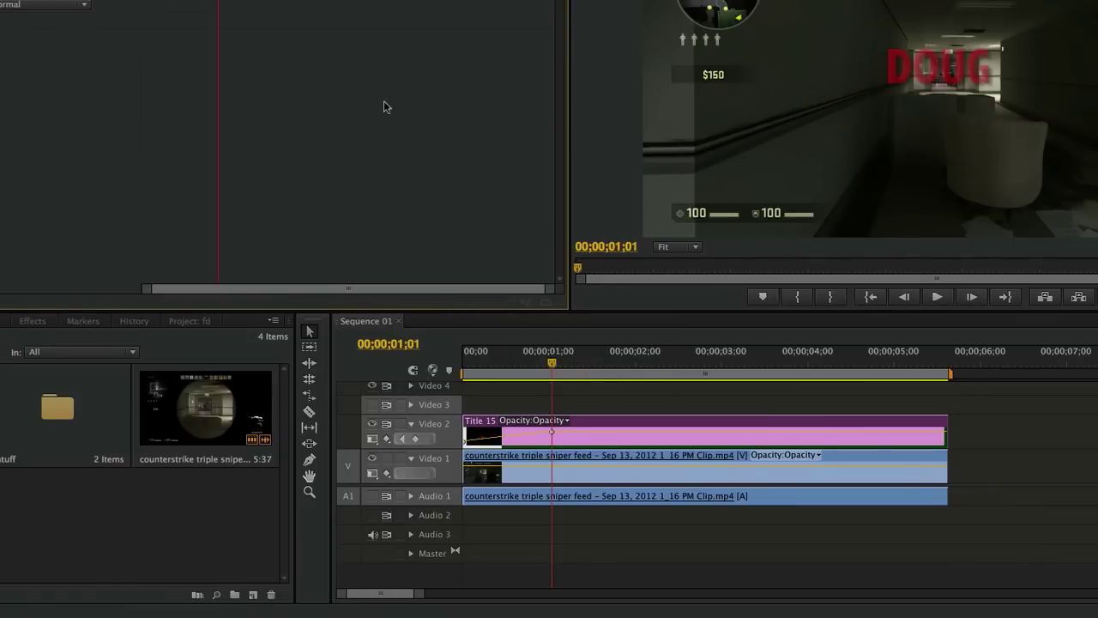
# Fade Title 15 out with an opacity keyframe at 00;00;04;08 and a lowered opacity keyframe at the clip's end.
pyautogui.moveTo(819, 375)
pyautogui.mouseDown()
pyautogui.moveTo(870, 375)
pyautogui.moveTo(830, 375)
pyautogui.mouseUp()
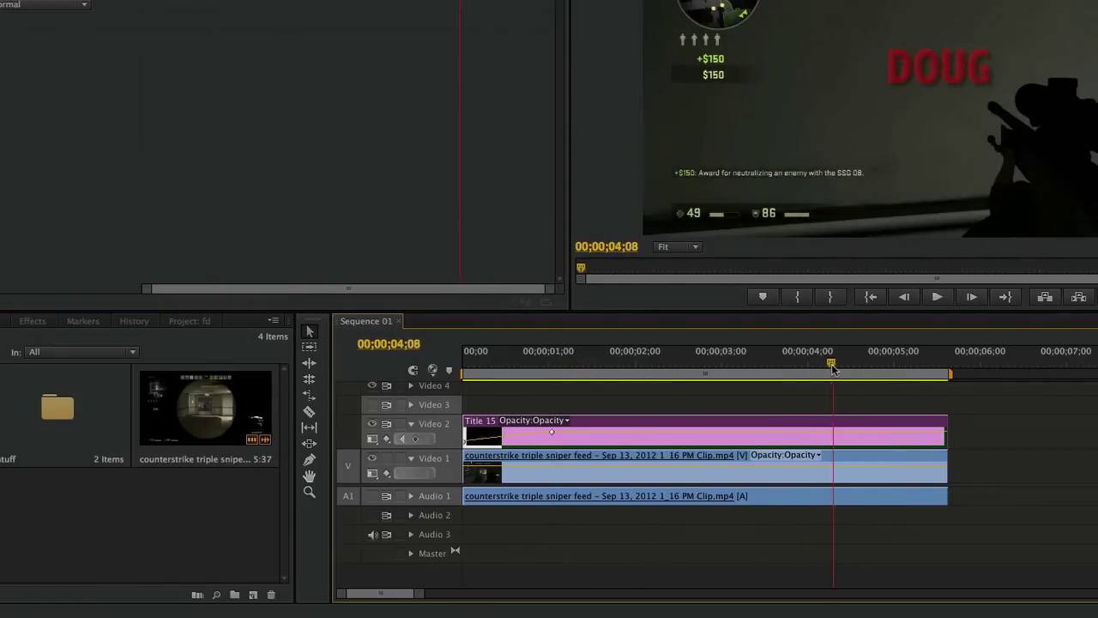
pyautogui.keyDown('super'); pyautogui.click(830, 432); pyautogui.keyUp('super')
pyautogui.keyDown('super'); pyautogui.click(939, 435); pyautogui.keyUp('super')
pyautogui.moveTo(940, 435); pyautogui.dragTo(941, 455)
# Play back the sequence to check the title's fade-in and fade-out.
pyautogui.click(839, 367)
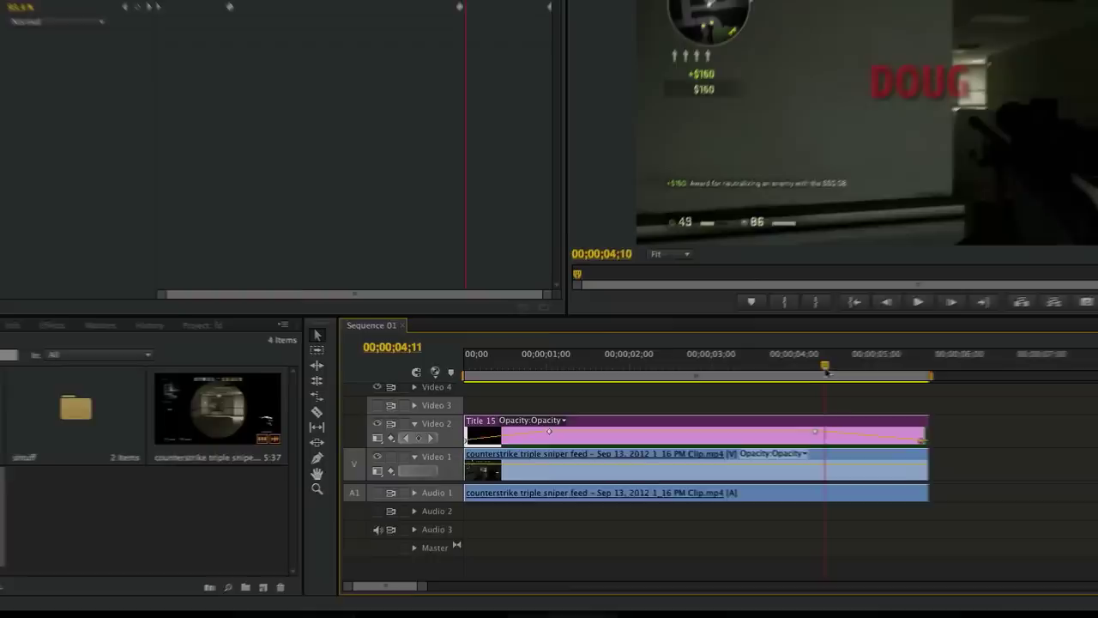
pyautogui.press('space')
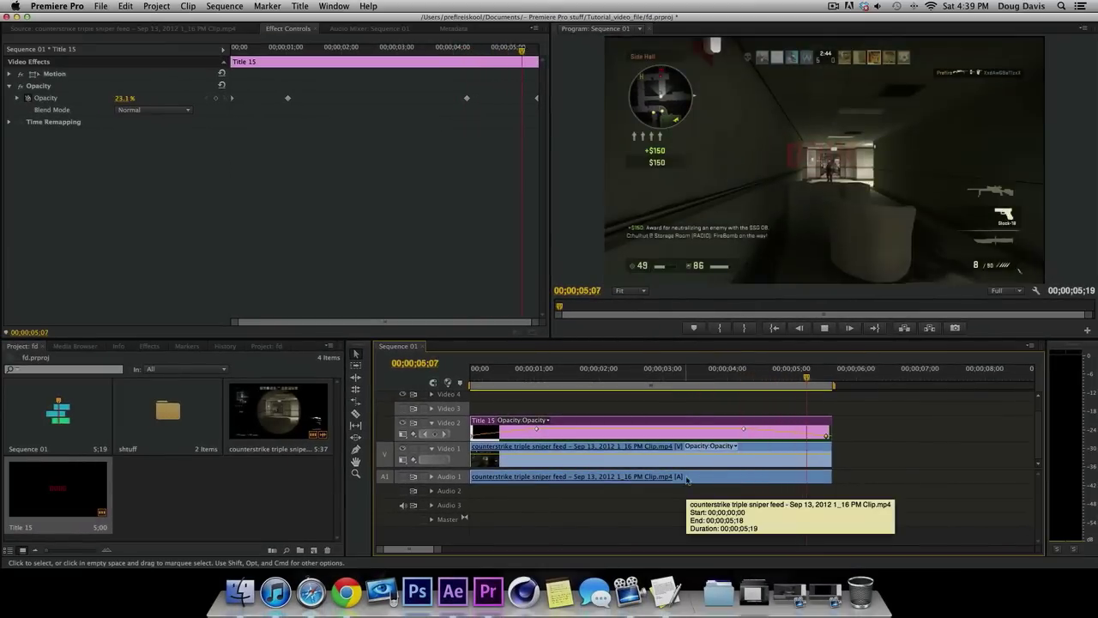
pyautogui.press('space')
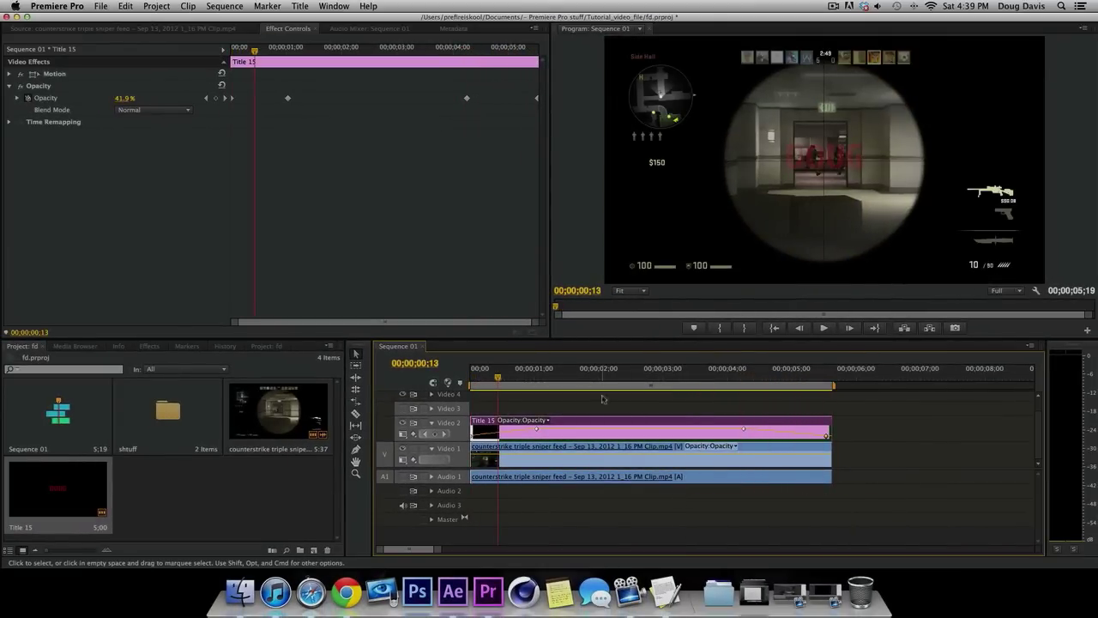
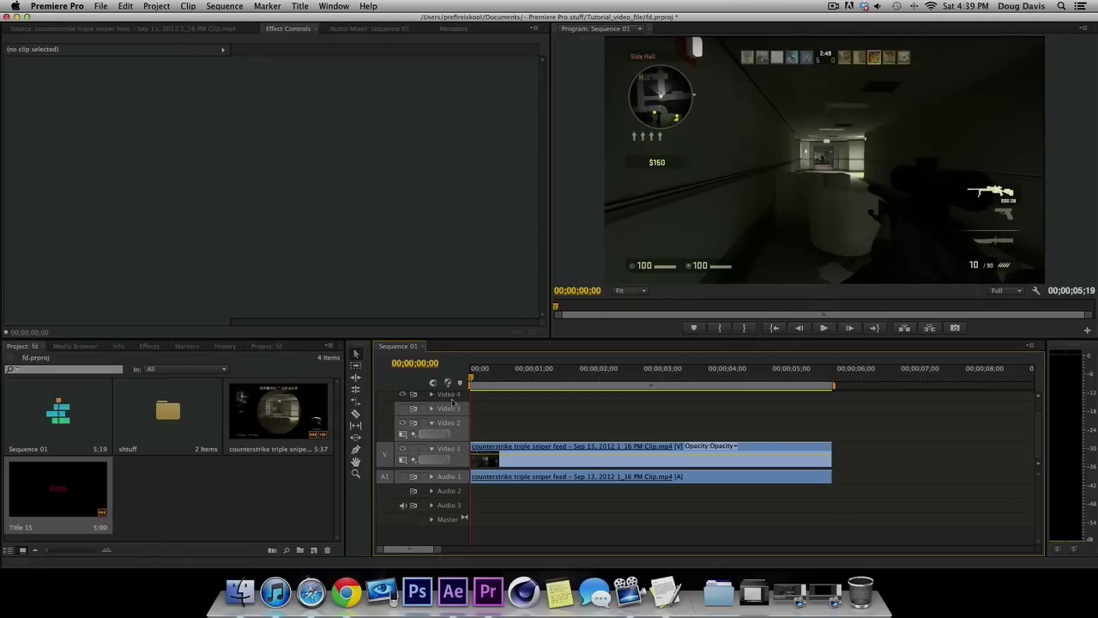
# Create a new default roll title, accepting the suggested name and video settings.
pyautogui.click(302, 6)
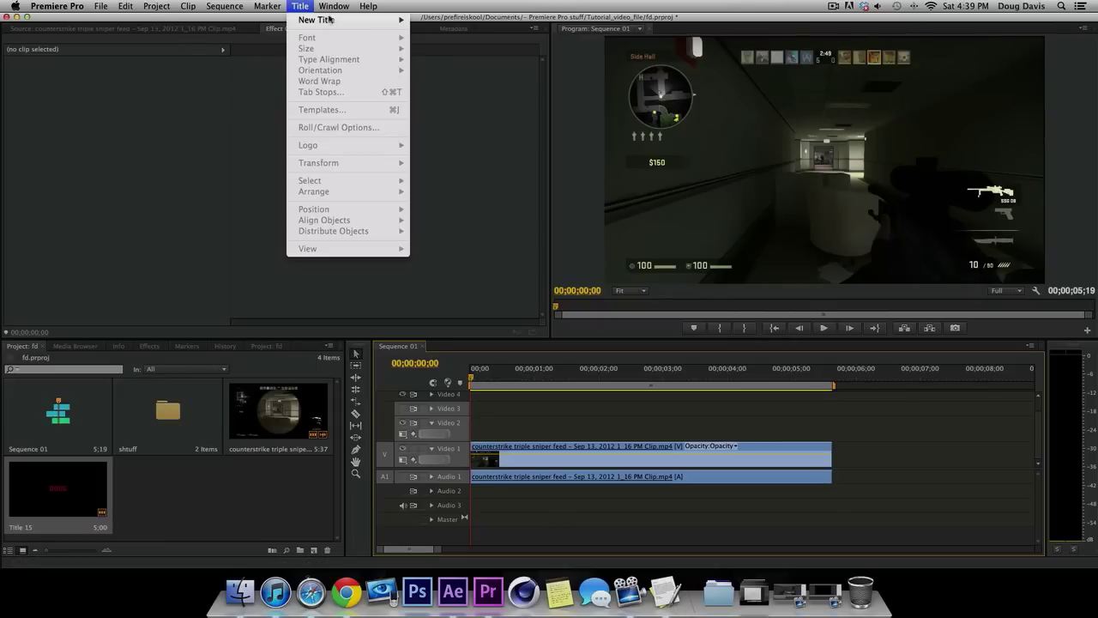
pyautogui.moveTo(355, 23)
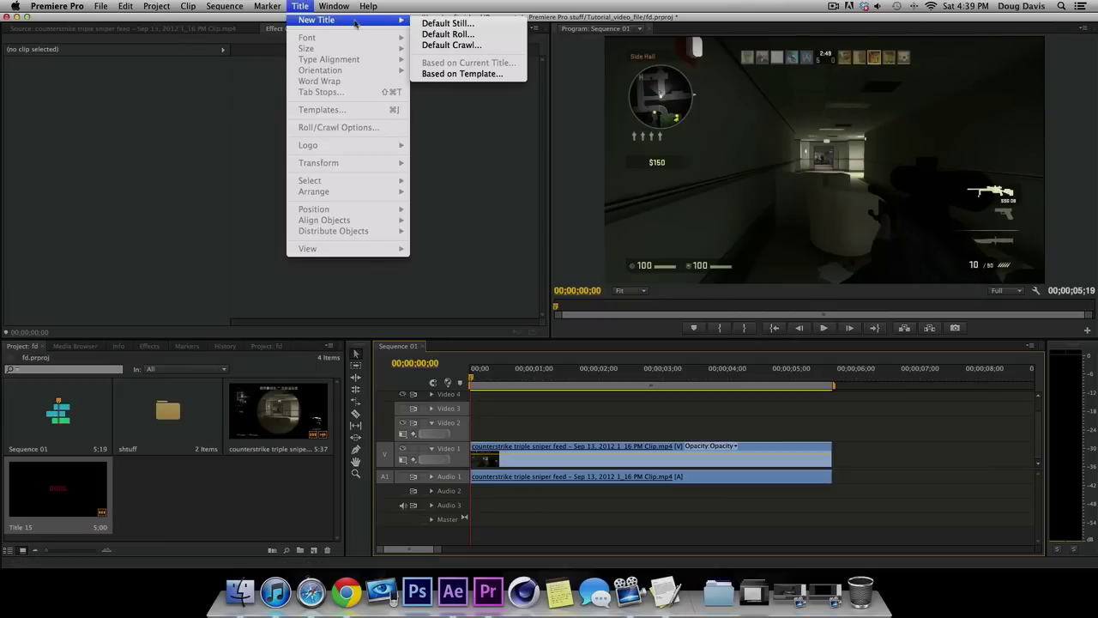
pyautogui.click(492, 34)
pyautogui.click(620, 345)
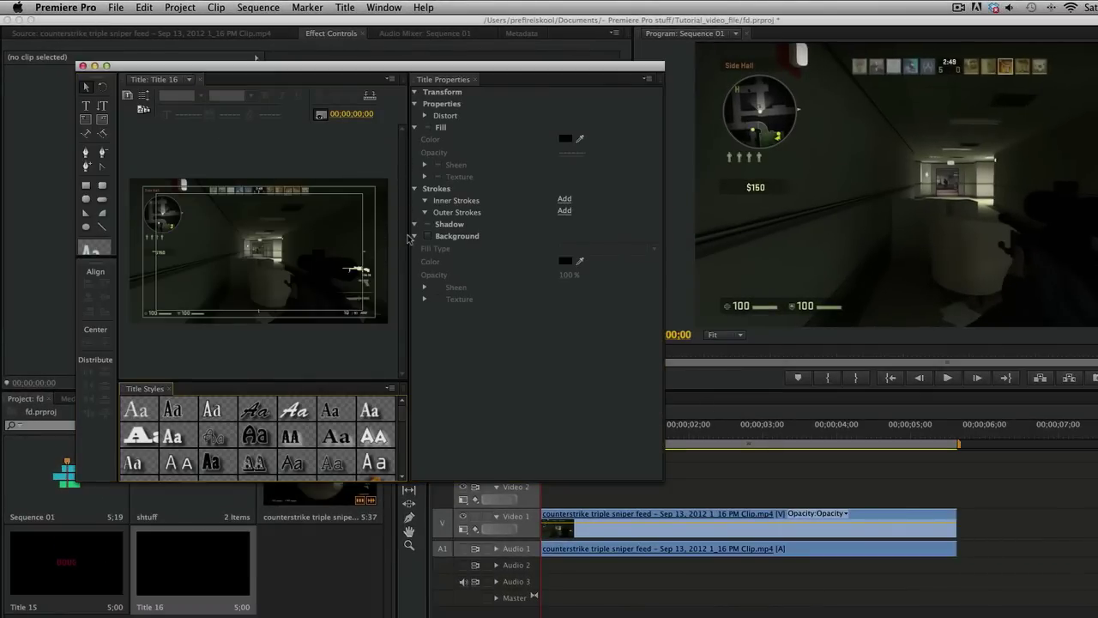
# Switch to TextEdit and place the entire credits text on the clipboard.
pyautogui.press('super+Tab')
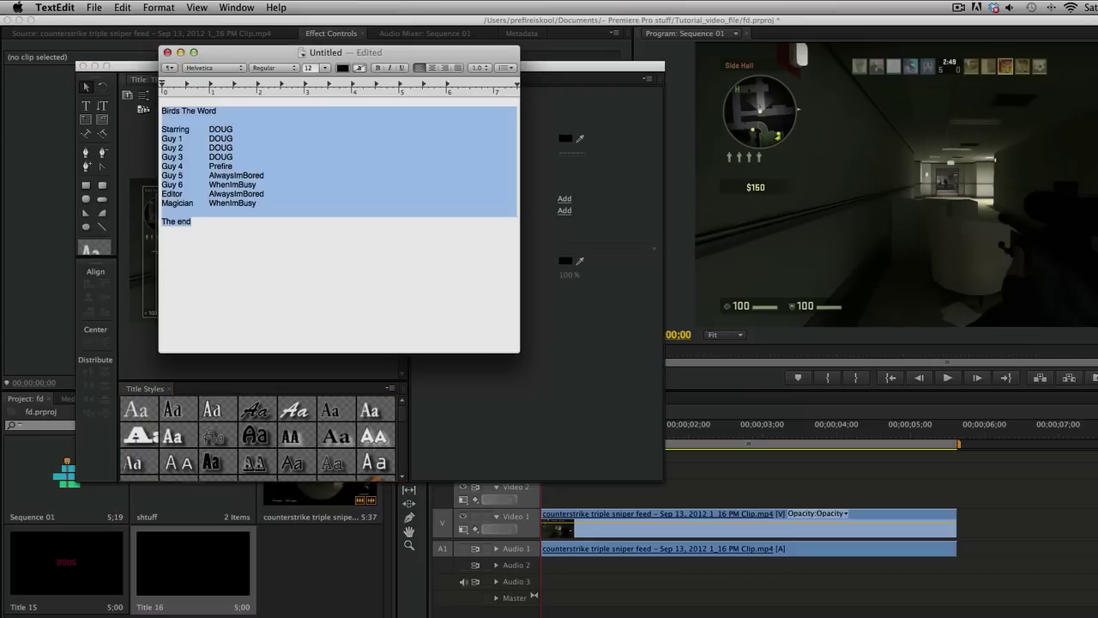
pyautogui.moveTo(229, 225); pyautogui.dragTo(151, 83)
pyautogui.click(154, 92)
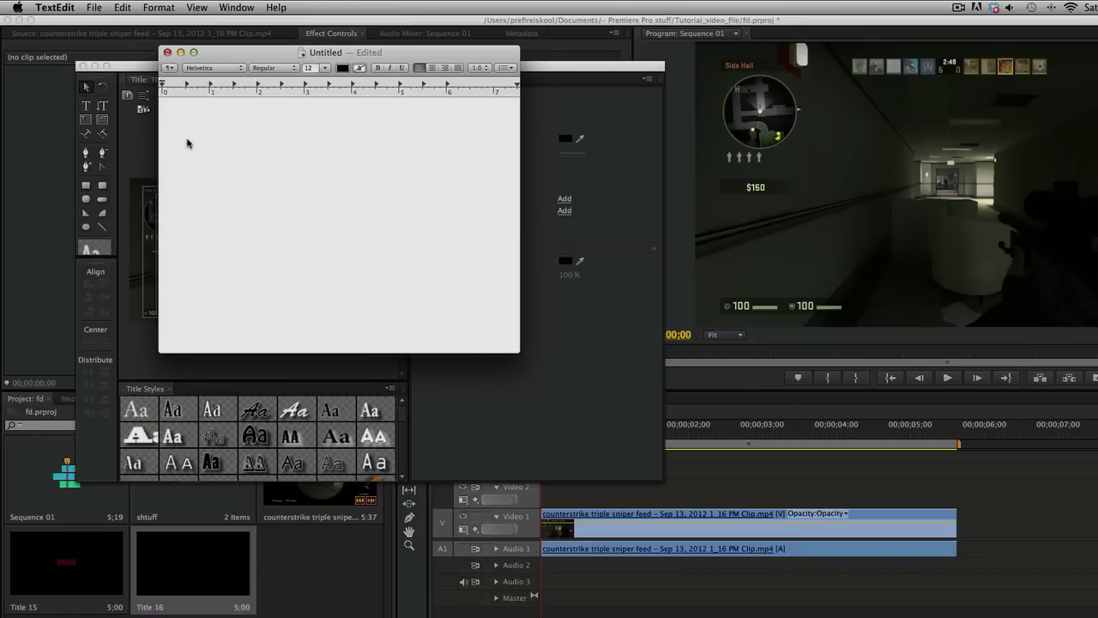
pyautogui.press('super+a')
pyautogui.press('super+c')
# Return to Premiere Pro, paste the credits into the roll title as a text object, and review the full list.
pyautogui.click(141, 68)
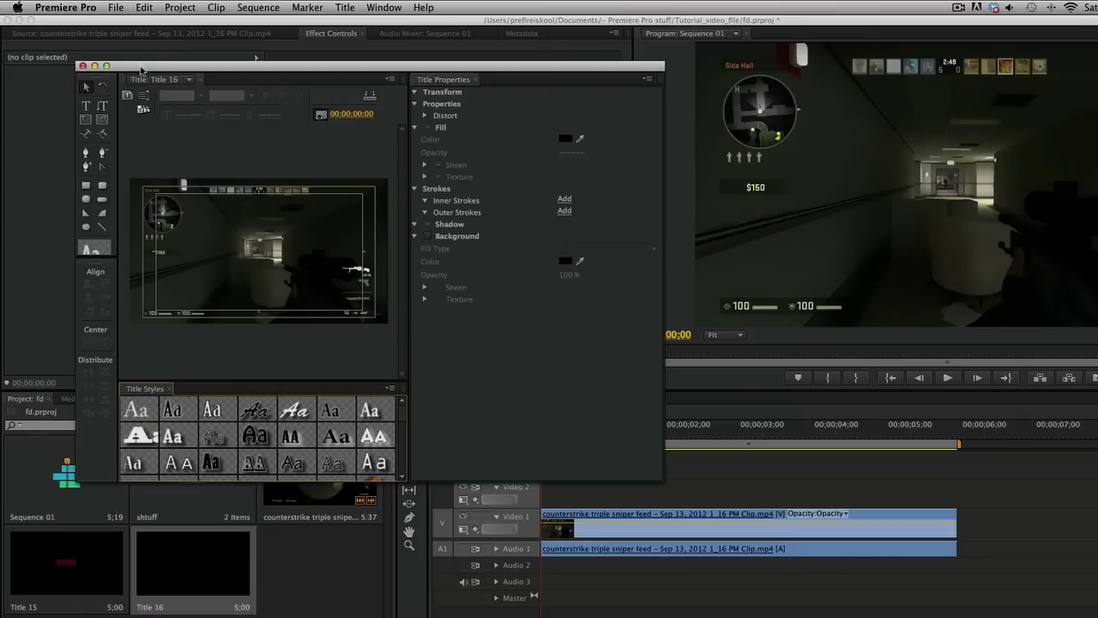
pyautogui.click(86, 104)
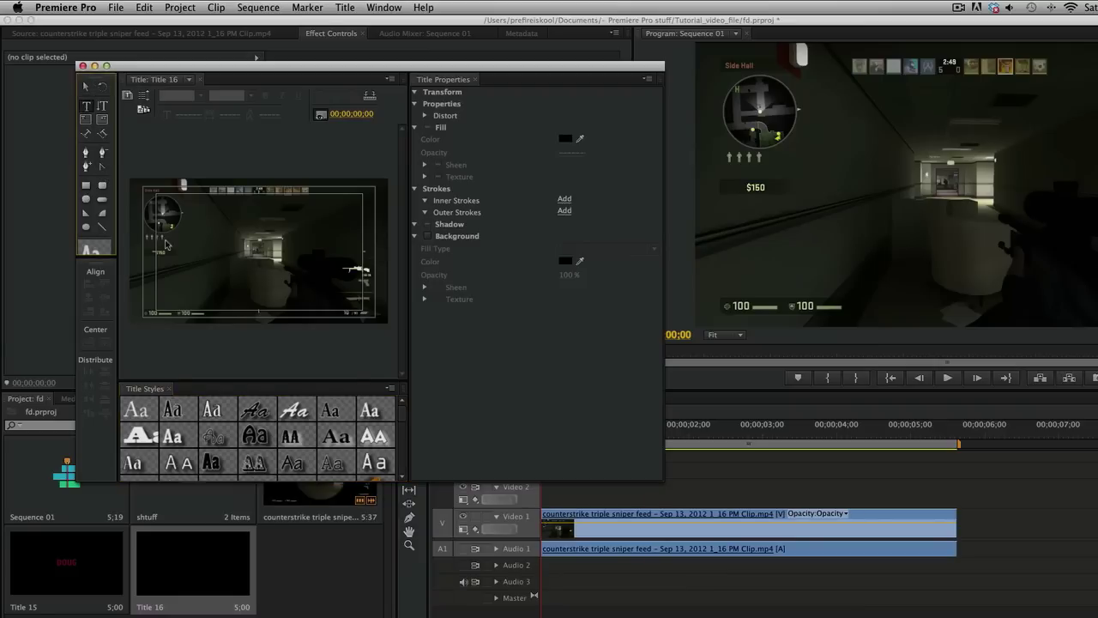
pyautogui.click(170, 215)
pyautogui.press('super+v')
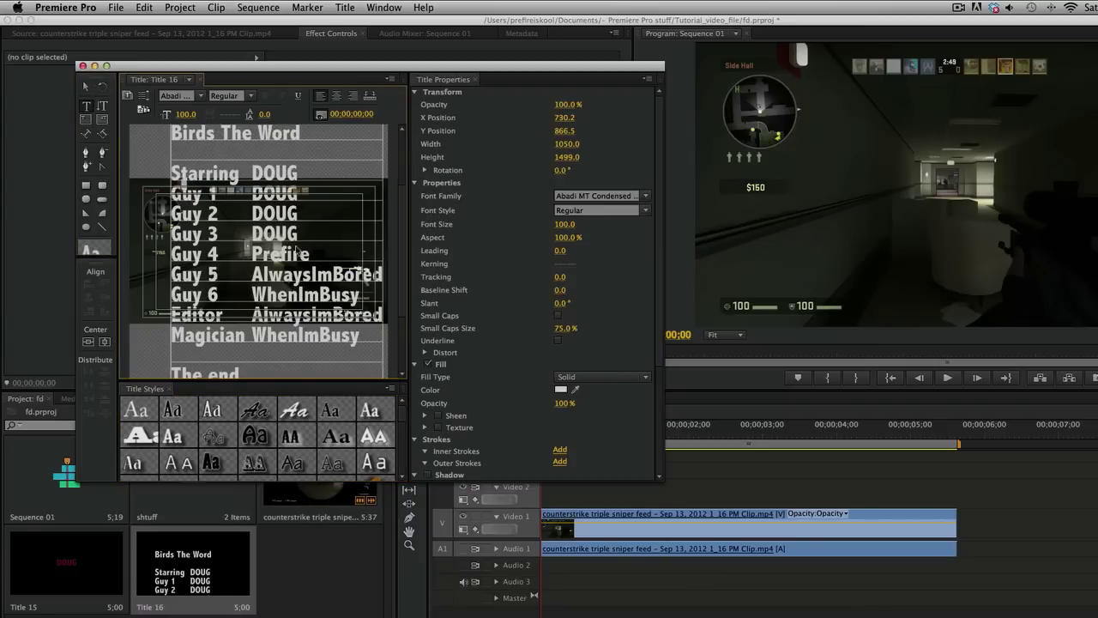
pyautogui.scroll(3, 400, 263)
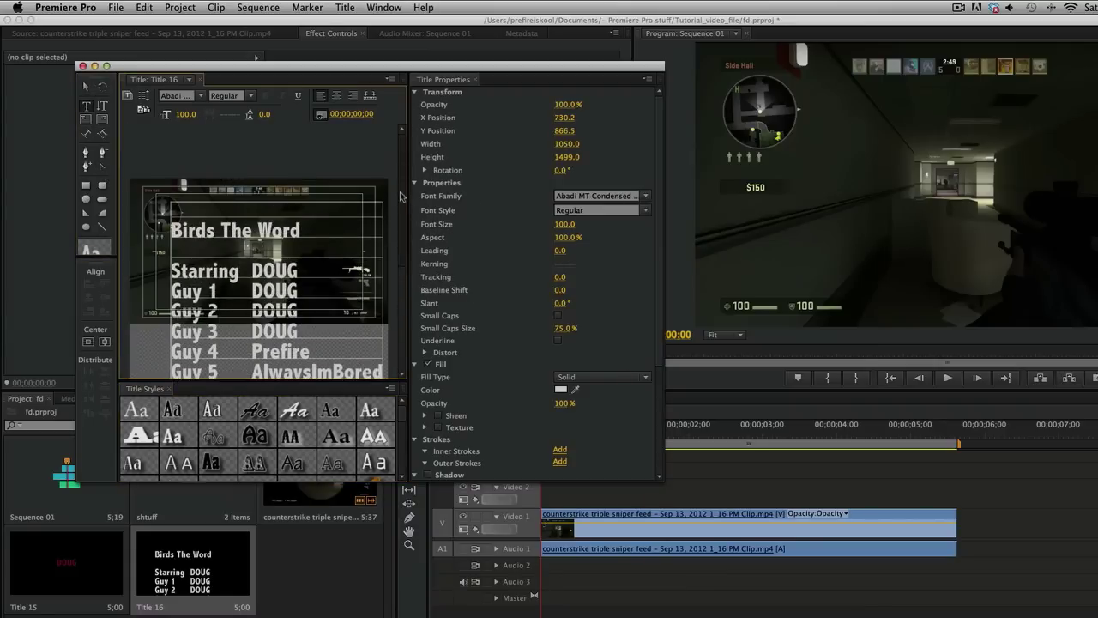
pyautogui.scroll(-5, 400, 263)
pyautogui.scroll(-1, 400, 262)
pyautogui.scroll(5, 400, 262)
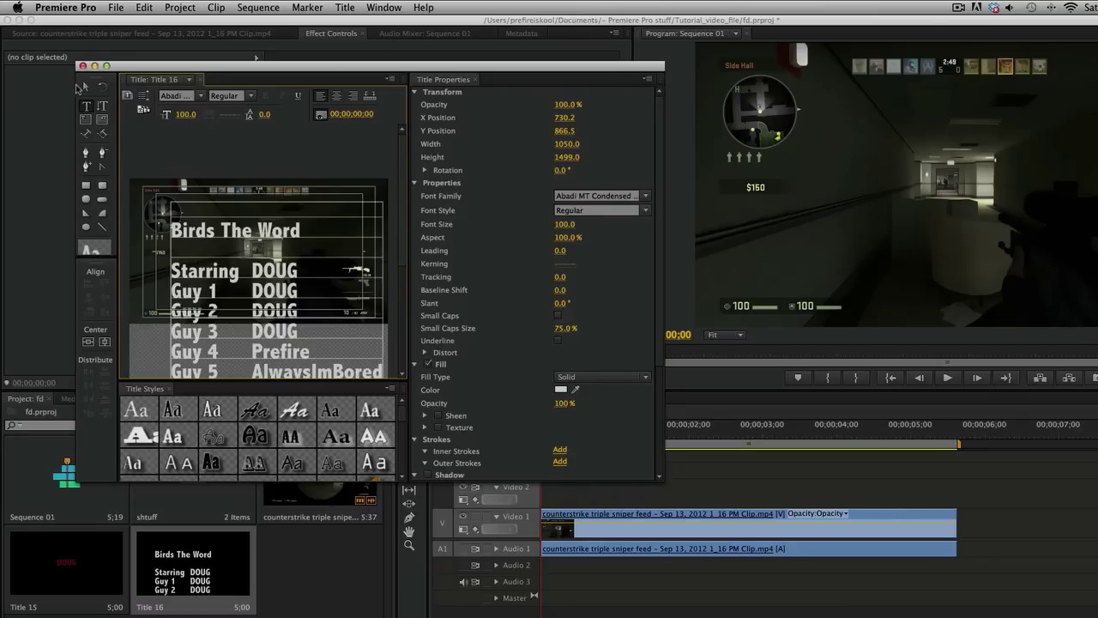
# Set the roll title to start off screen, keeping the title type as Roll, and close the title editor.
pyautogui.click(144, 96)
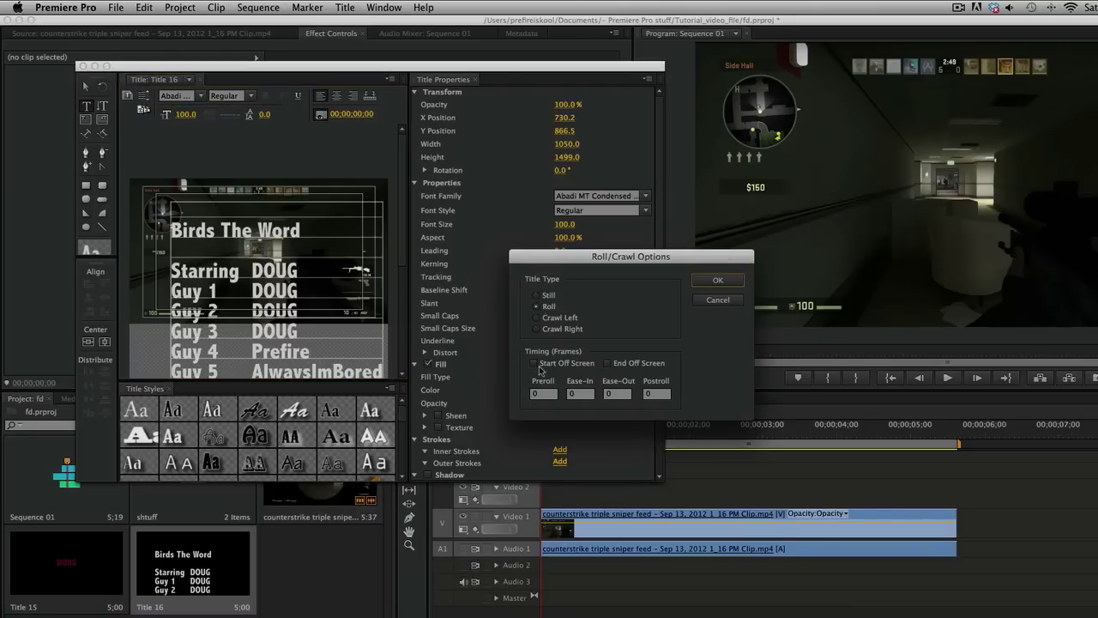
pyautogui.click(534, 362)
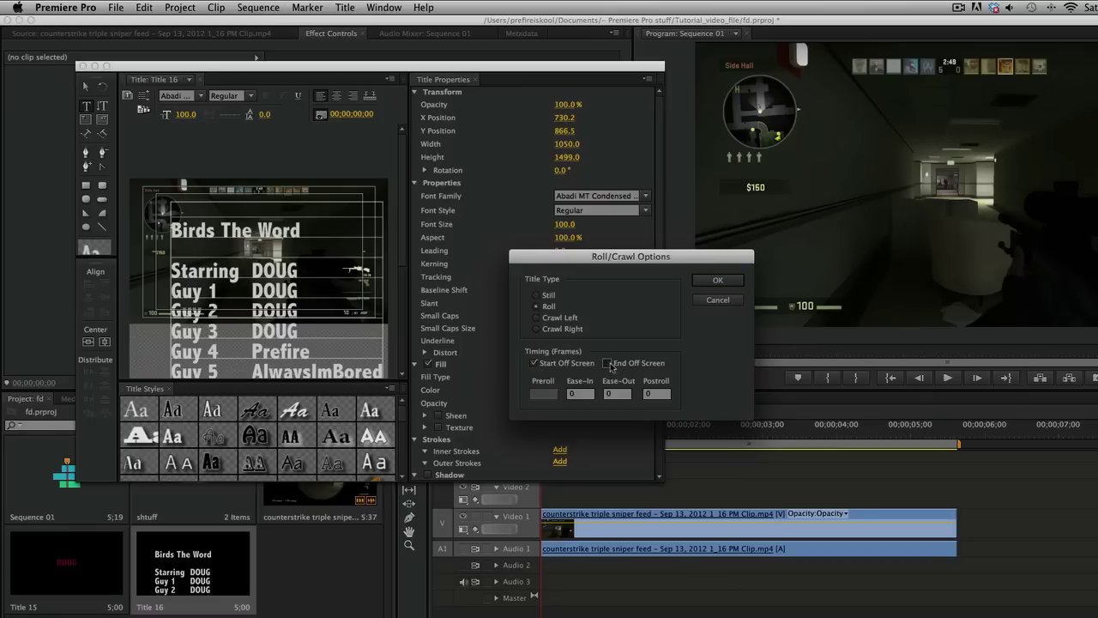
pyautogui.click(718, 279)
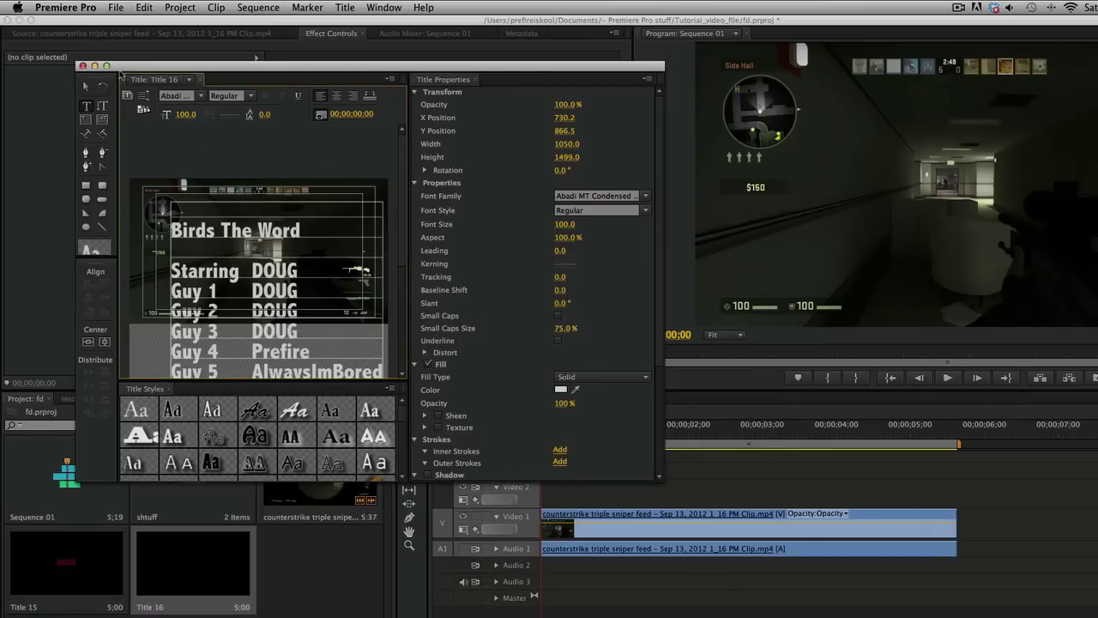
pyautogui.click(83, 66)
# Place Title 16 at the start of Video 2, extend it to the gameplay clip's end, and preview the roll.
pyautogui.moveTo(180, 558); pyautogui.dragTo(541, 488)
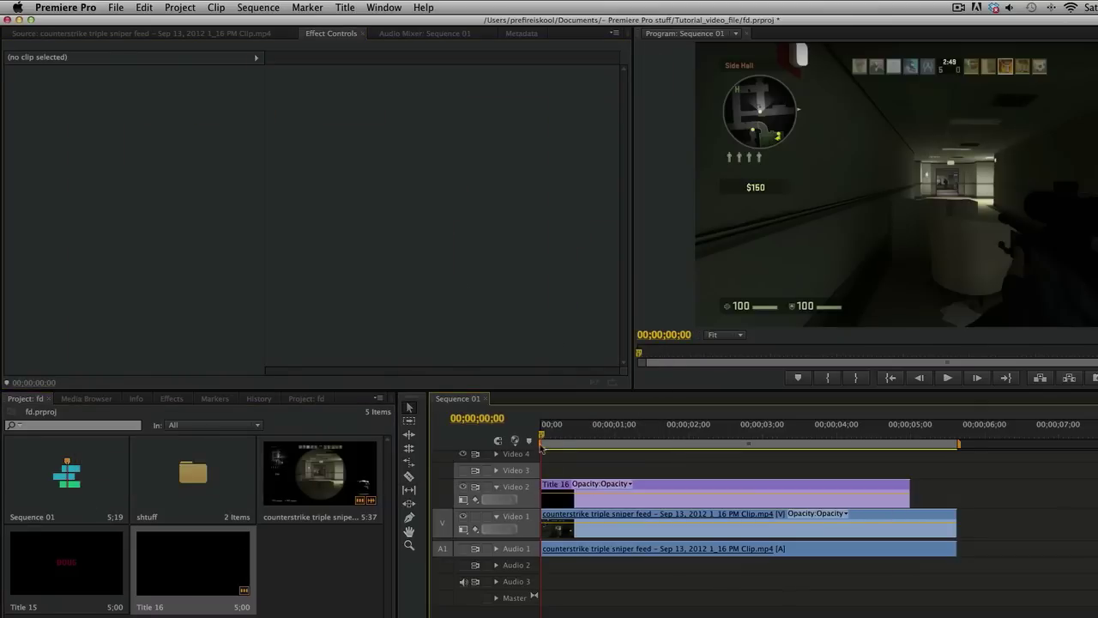
pyautogui.moveTo(544, 440); pyautogui.dragTo(608, 437)
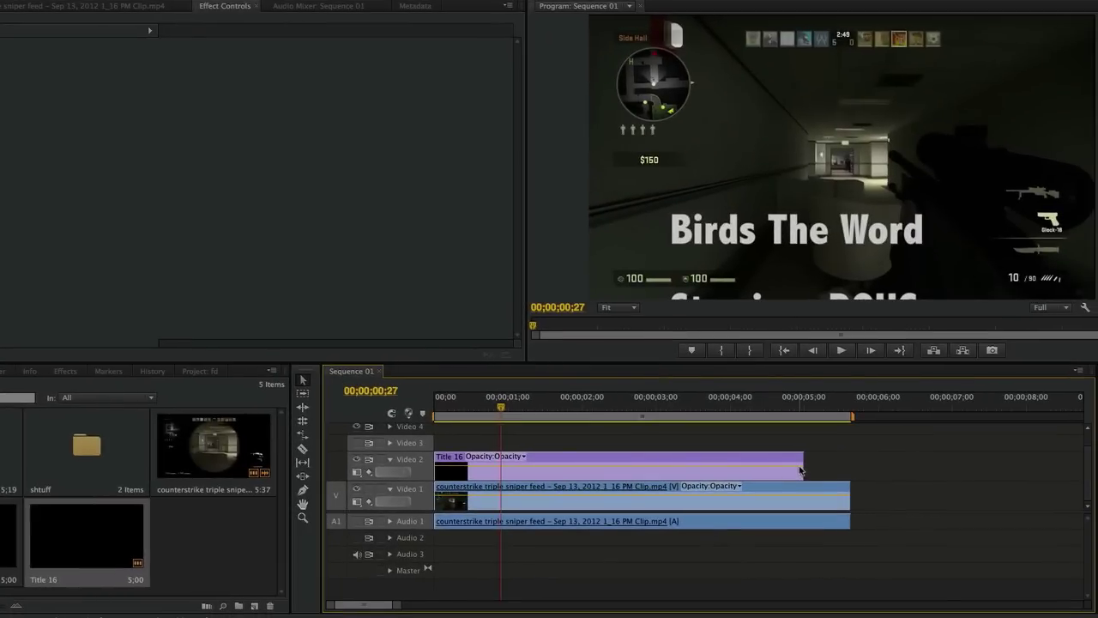
pyautogui.moveTo(805, 465); pyautogui.dragTo(851, 464)
pyautogui.moveTo(501, 407); pyautogui.dragTo(426, 403)
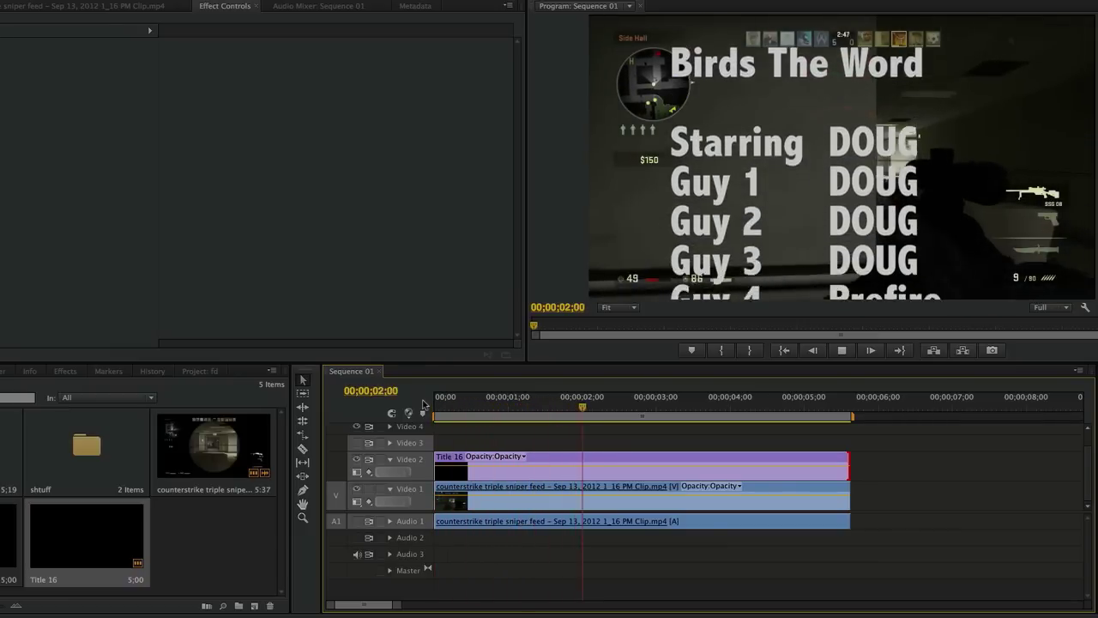
pyautogui.press('space')
# Lengthen Title 16 to 10 seconds and play the slower roll from the start of the sequence.
pyautogui.moveTo(854, 470); pyautogui.dragTo(901, 468)
pyautogui.moveTo(598, 405); pyautogui.dragTo(462, 405)
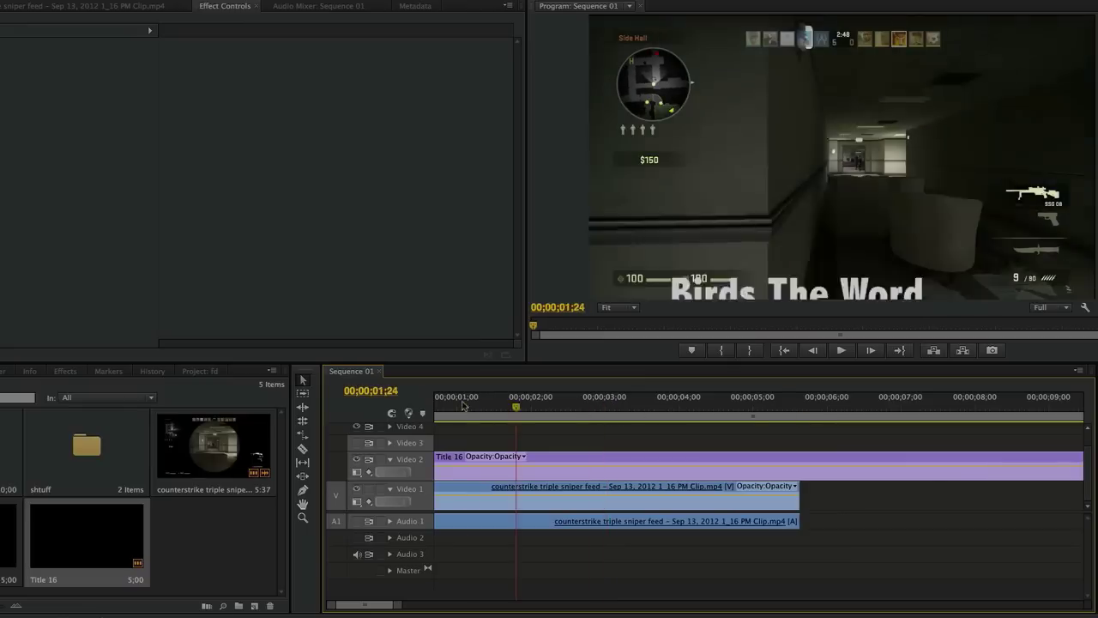
pyautogui.press('Home')
pyautogui.press('space')
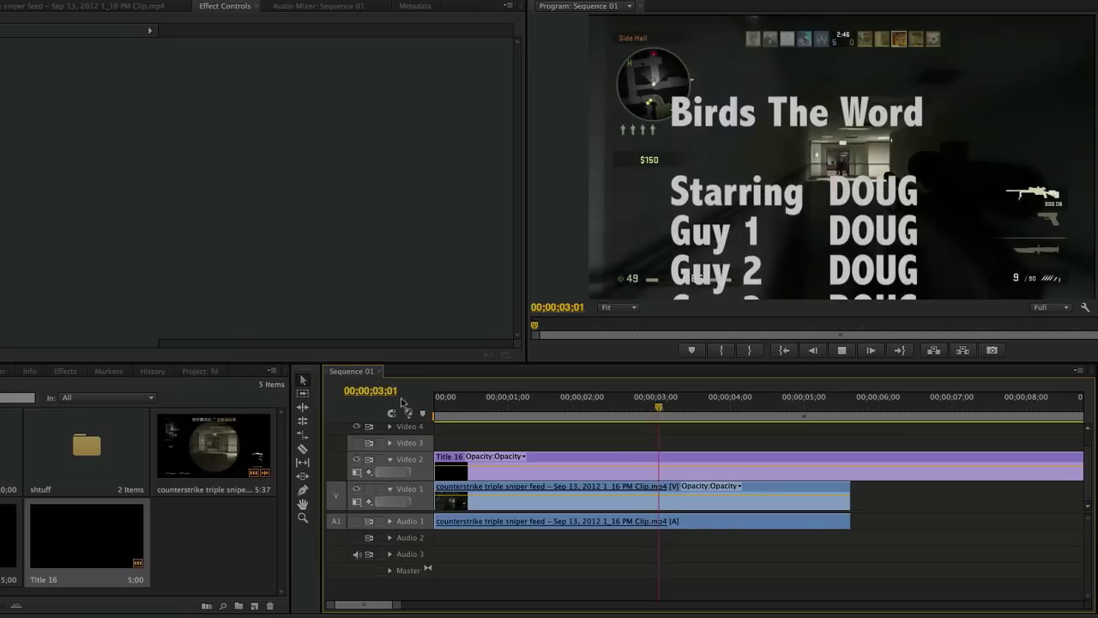
pyautogui.press('space')
# Delete Title 16 from Video 2 and return the playhead to the start of the sequence.
pyautogui.click(558, 474)
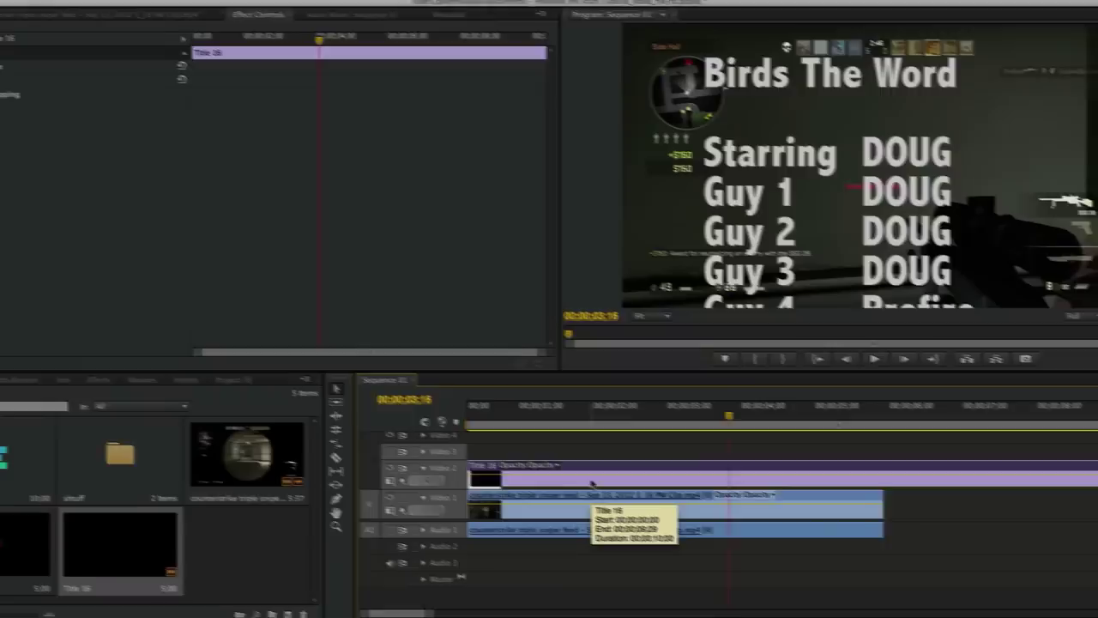
pyautogui.press('Delete')
pyautogui.press('Home')
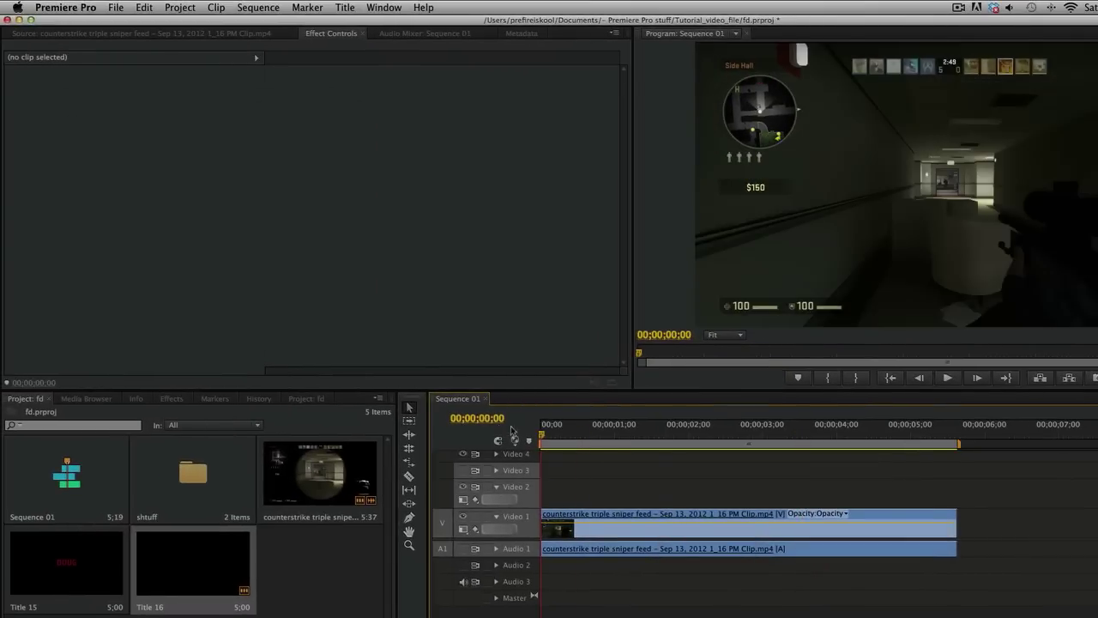
# Create a default crawl title named Title 17 at 1280 × 720, 29.97fps Drop-Frame, with square pixels.
pyautogui.click(343, 7)
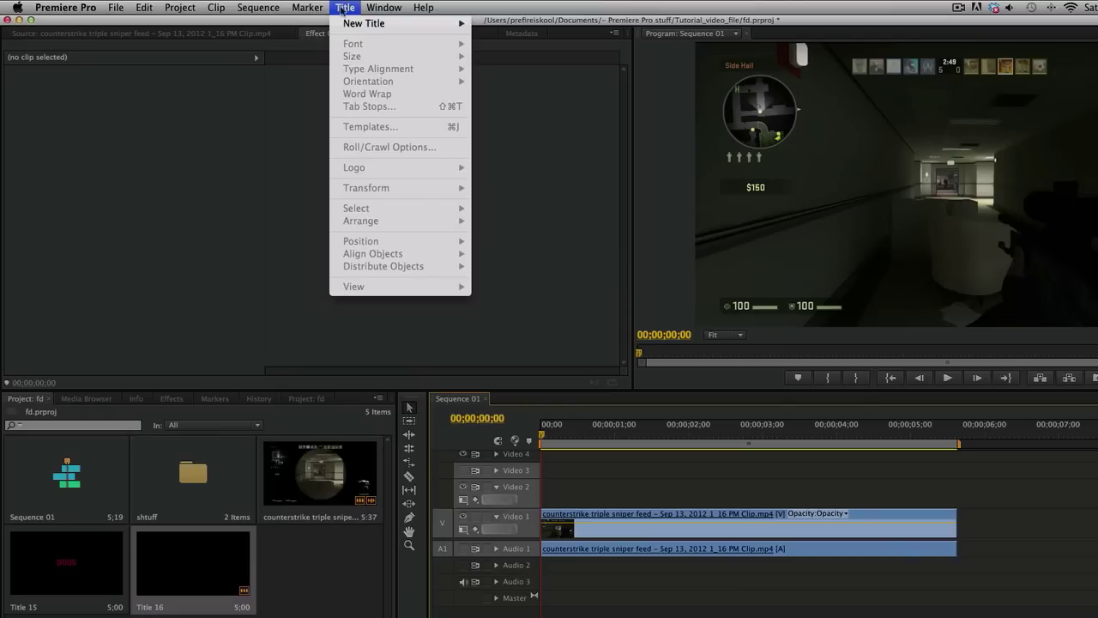
pyautogui.moveTo(347, 24)
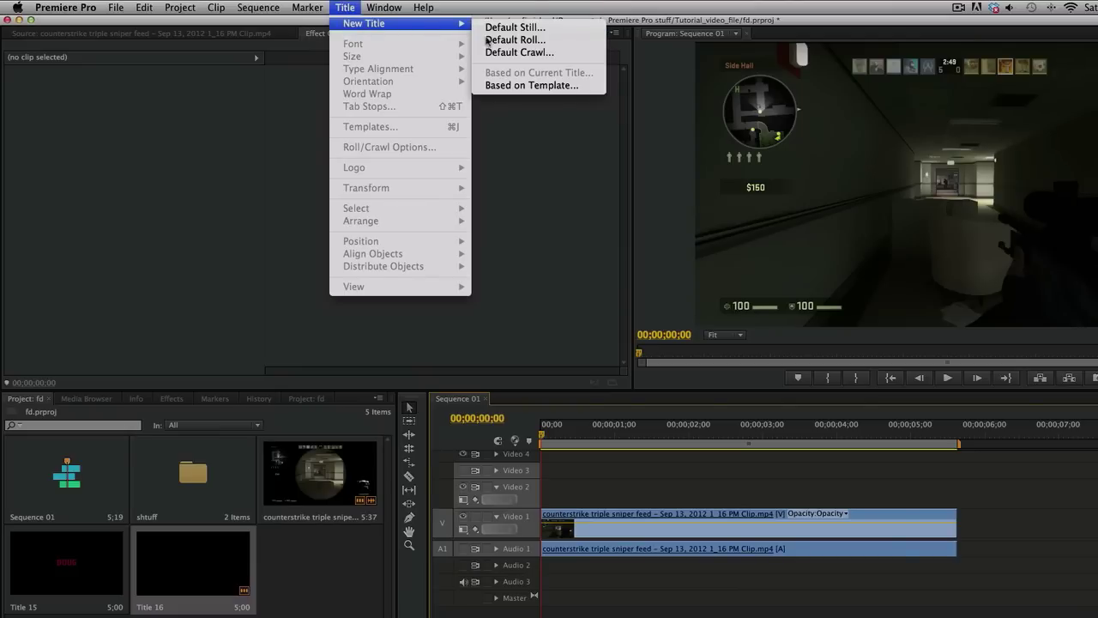
pyautogui.click(542, 53)
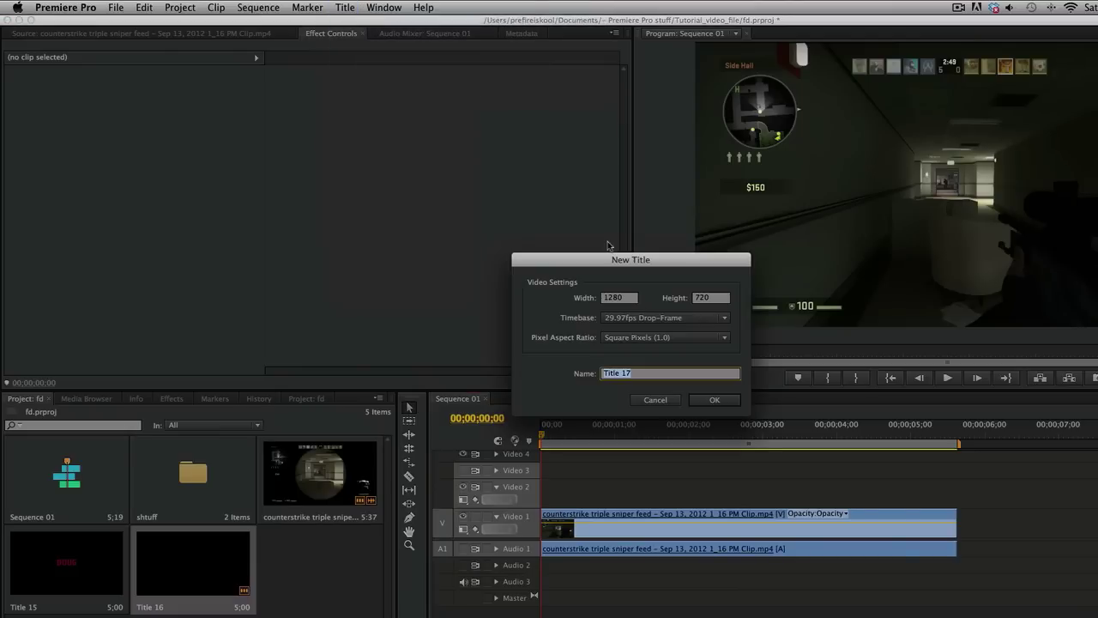
pyautogui.click(693, 399)
# Add a single line of text in the lower part of the title, a first name followed by "is awesome so its longer".
pyautogui.click(85, 106)
pyautogui.click(196, 279)
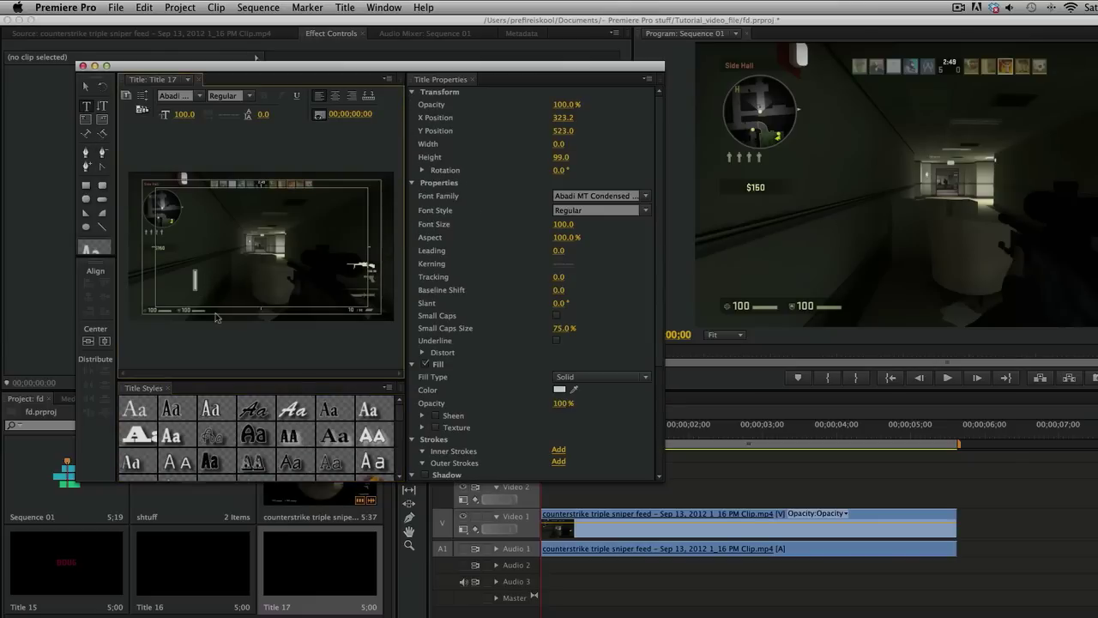
pyautogui.write('doug is awesome')
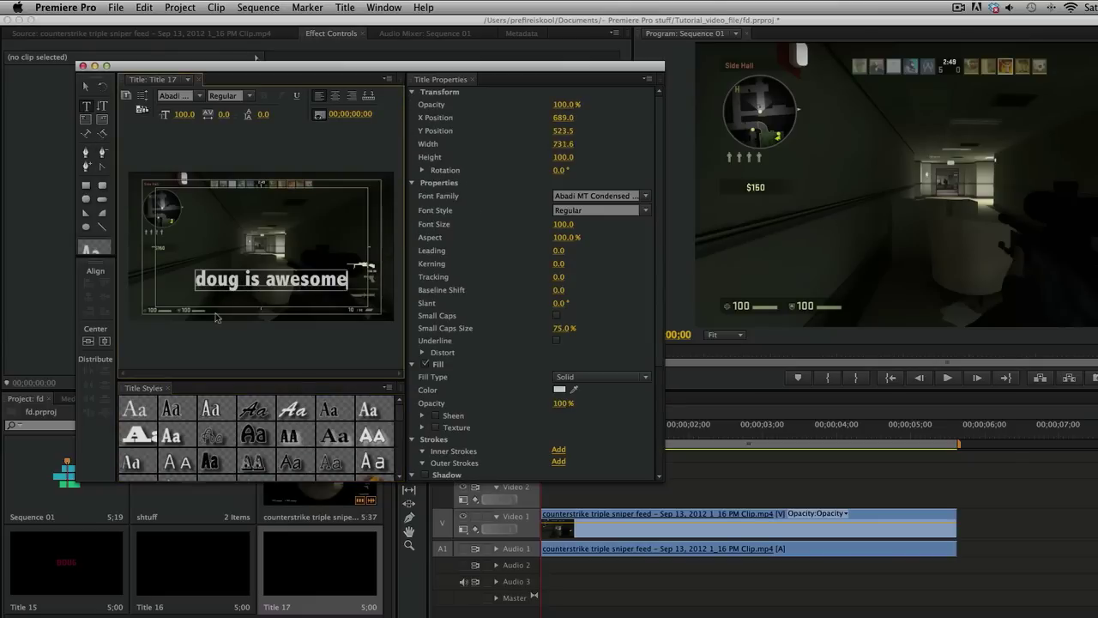
pyautogui.click(86, 87)
pyautogui.write('so its longer')
# Move the text line to the upper part of the frame at about X 1352, Y 137, running past the right edge.
pyautogui.click(87, 87)
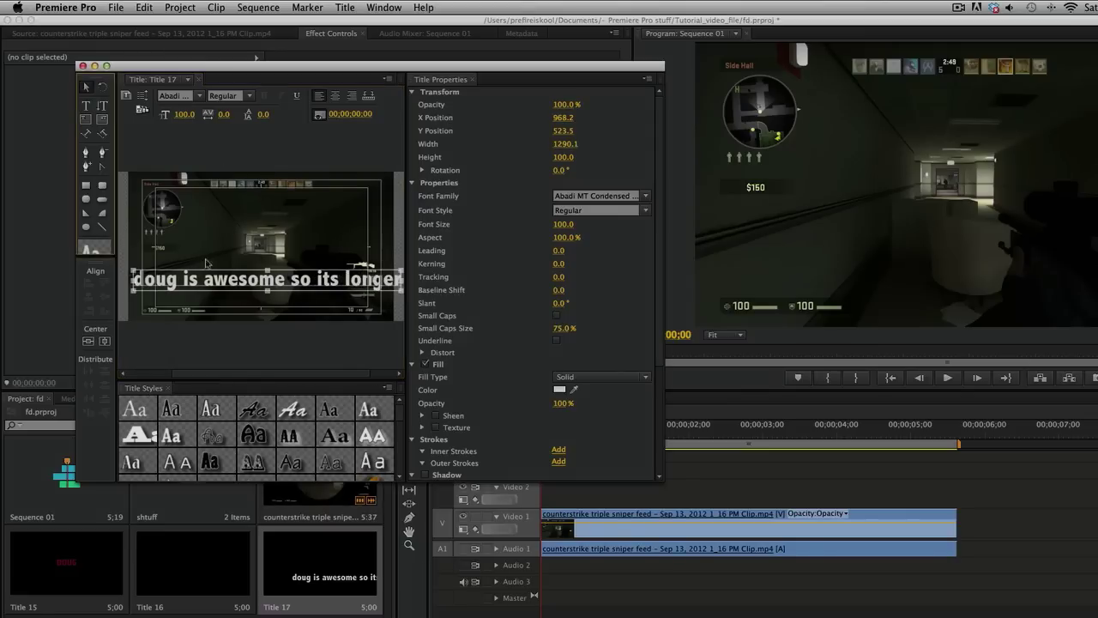
pyautogui.moveTo(216, 283); pyautogui.dragTo(206, 284)
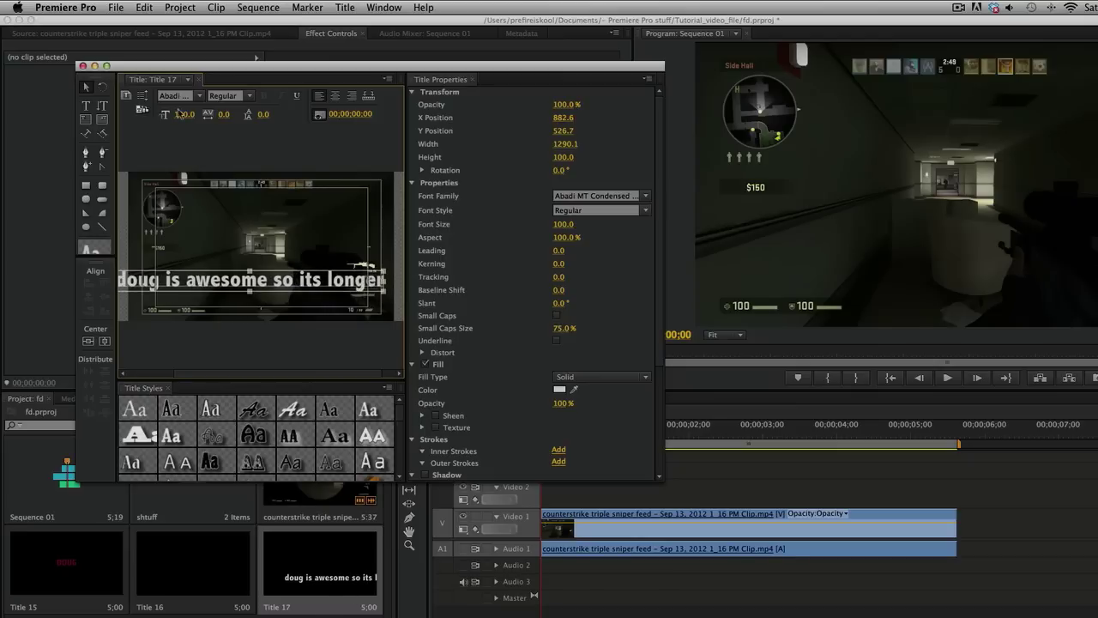
pyautogui.moveTo(222, 285); pyautogui.dragTo(318, 206)
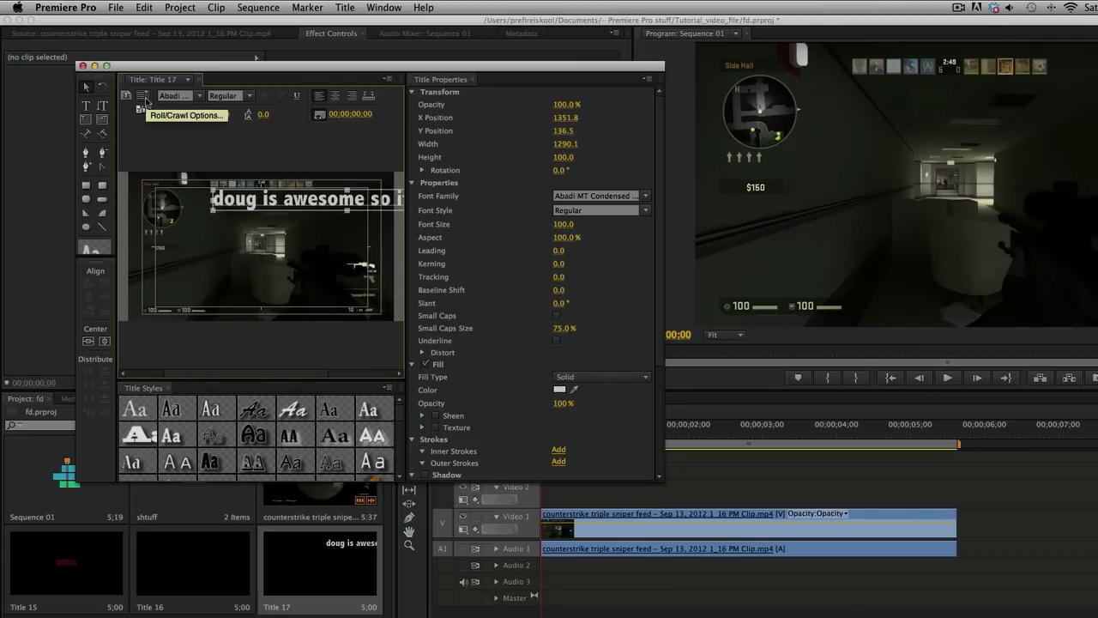
# Set the title type to Crawl Left with Start Off Screen enabled, and close the title editor.
pyautogui.click(143, 96)
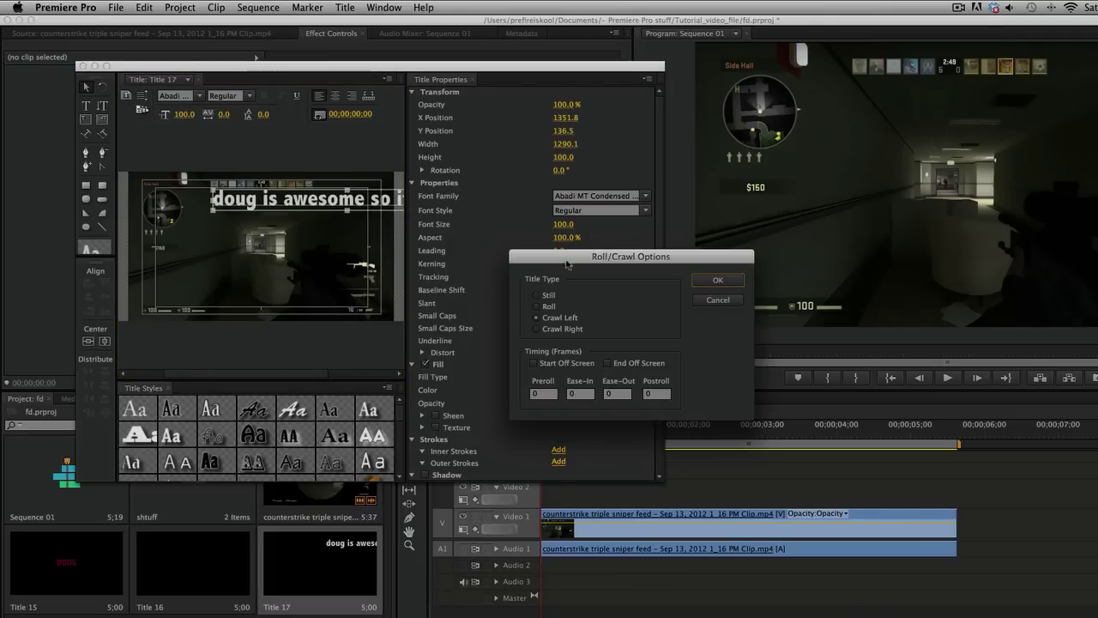
pyautogui.click(537, 329)
pyautogui.click(538, 318)
pyautogui.click(533, 363)
pyautogui.click(607, 362)
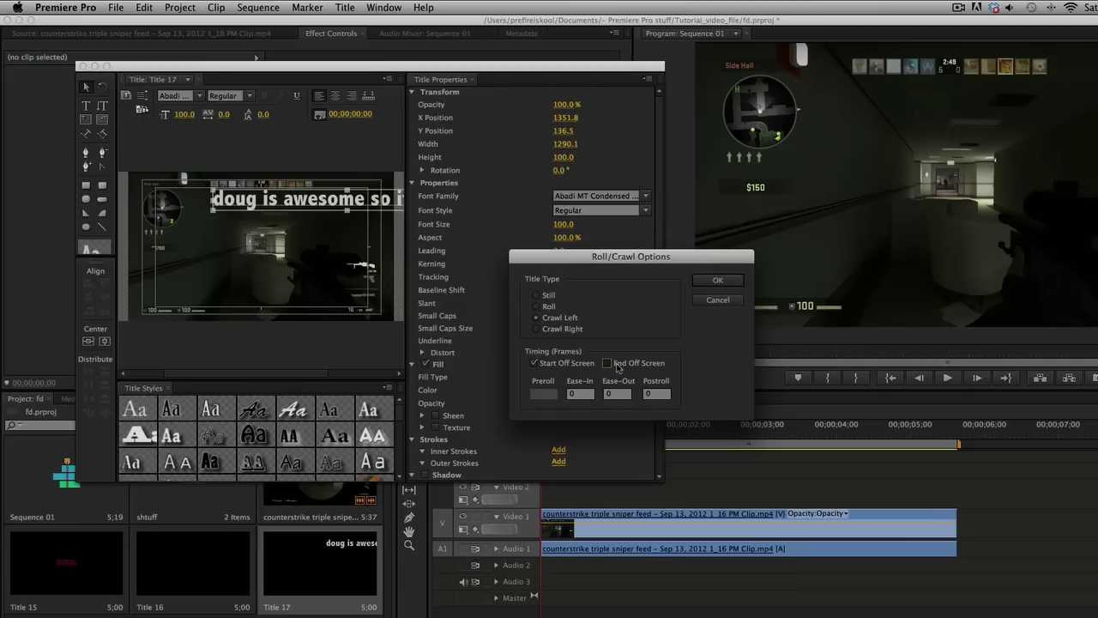
pyautogui.click(717, 280)
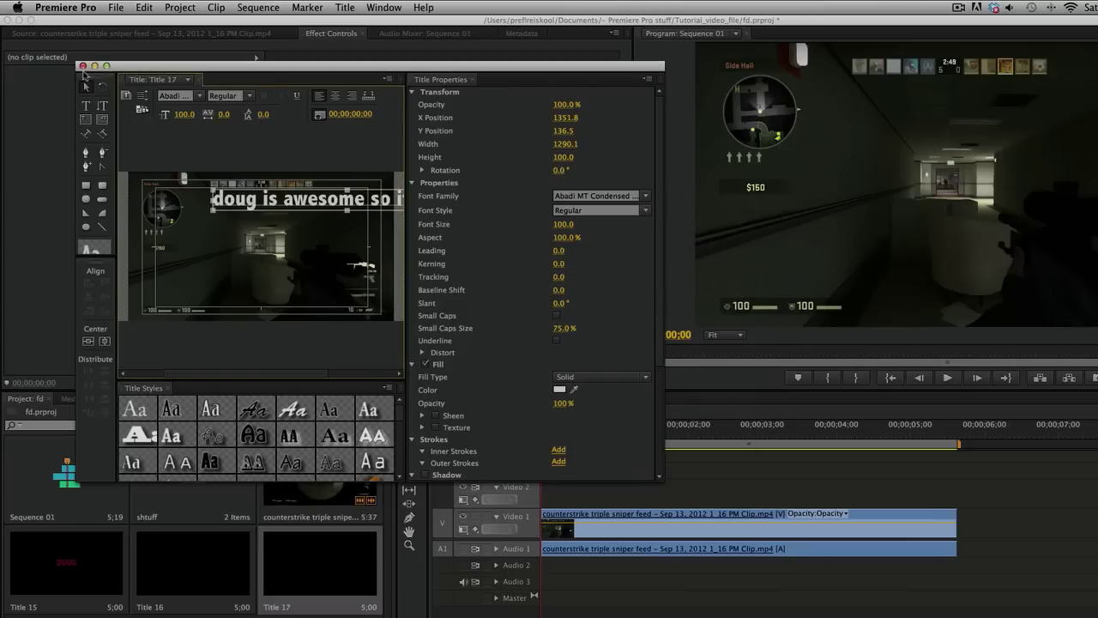
pyautogui.click(82, 66)
# Place Title 17 at the start of Video 2, extend it to the gameplay clip's end, and preview the crawl.
pyautogui.moveTo(323, 571); pyautogui.dragTo(542, 493)
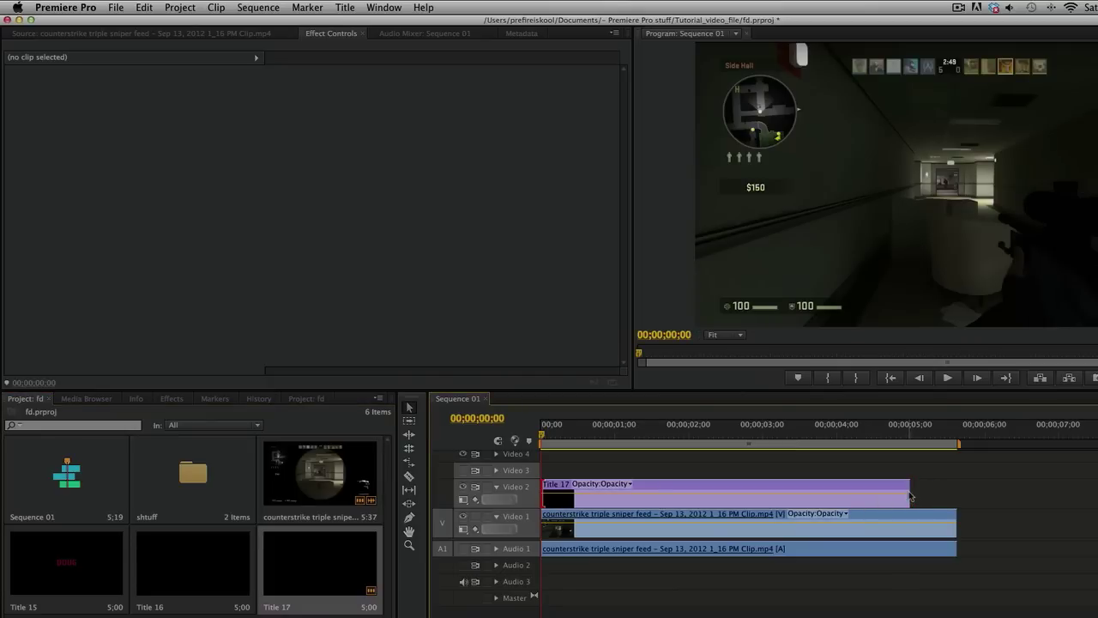
pyautogui.moveTo(913, 493); pyautogui.dragTo(958, 493)
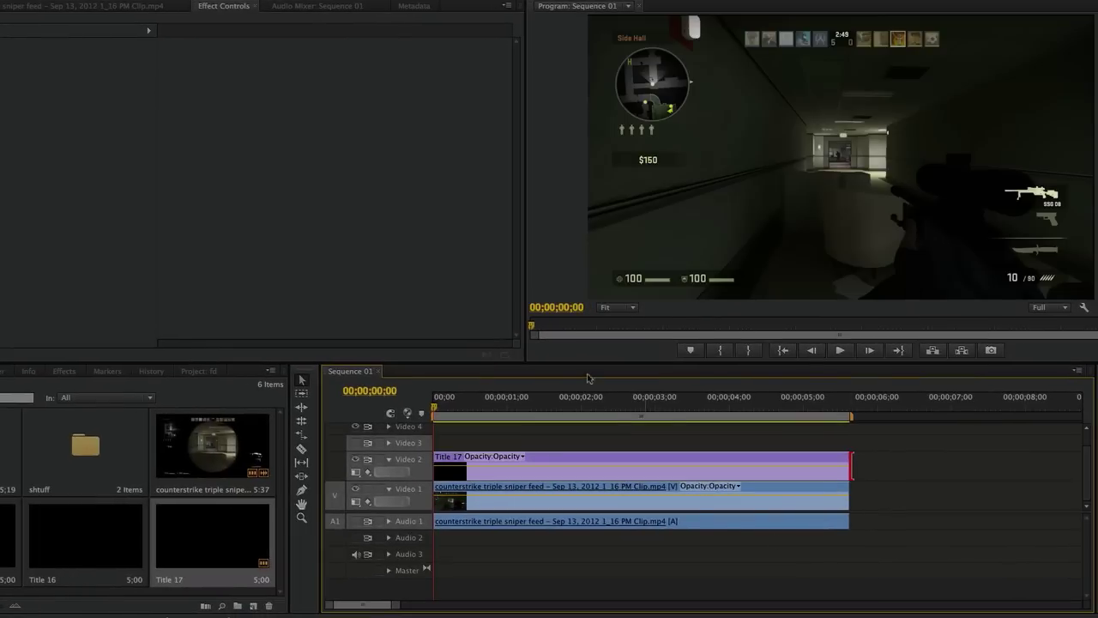
pyautogui.press('space')
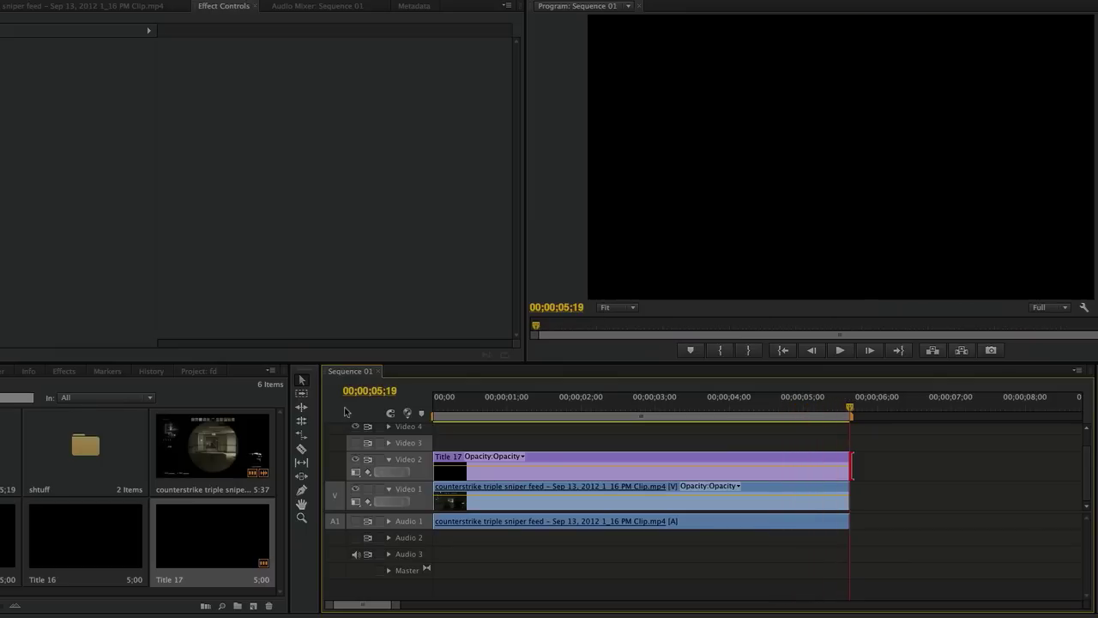
pyautogui.press('space')
# Lengthen Title 17 well past the gameplay clip's end and play the slower crawl from the start of the sequence.
pyautogui.moveTo(854, 467); pyautogui.dragTo(1082, 468)
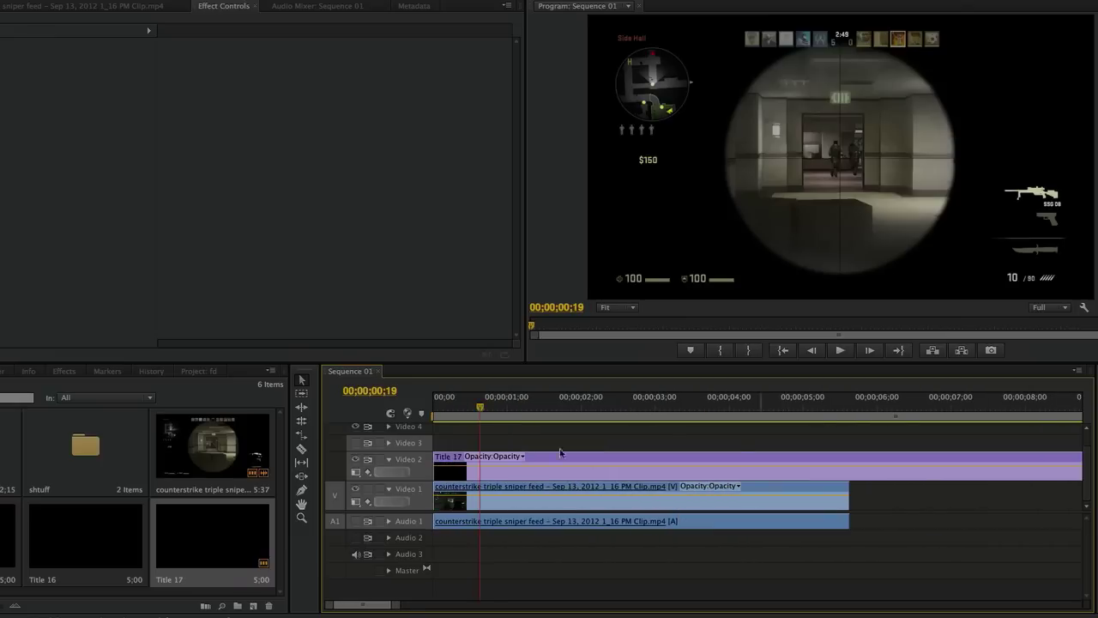
pyautogui.press('Home')
pyautogui.press('space')
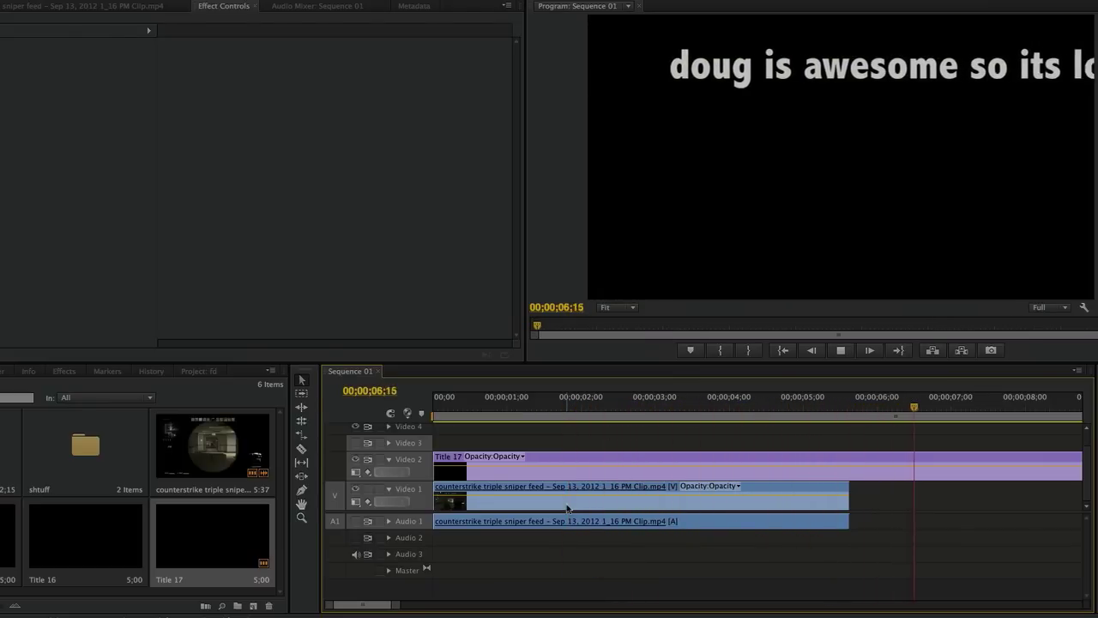
pyautogui.press('space')
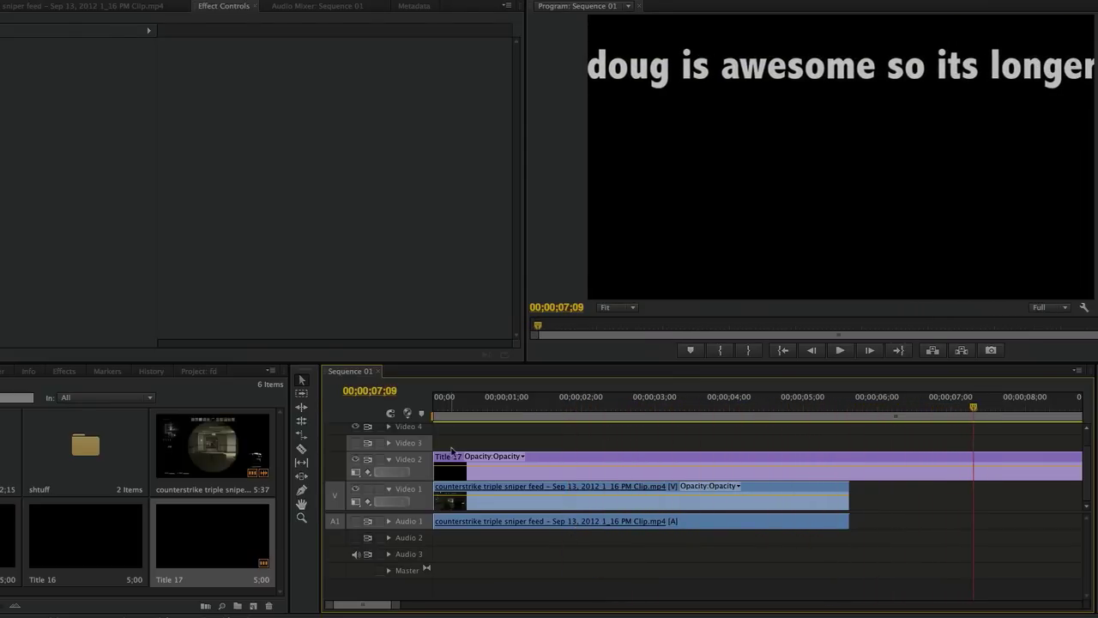